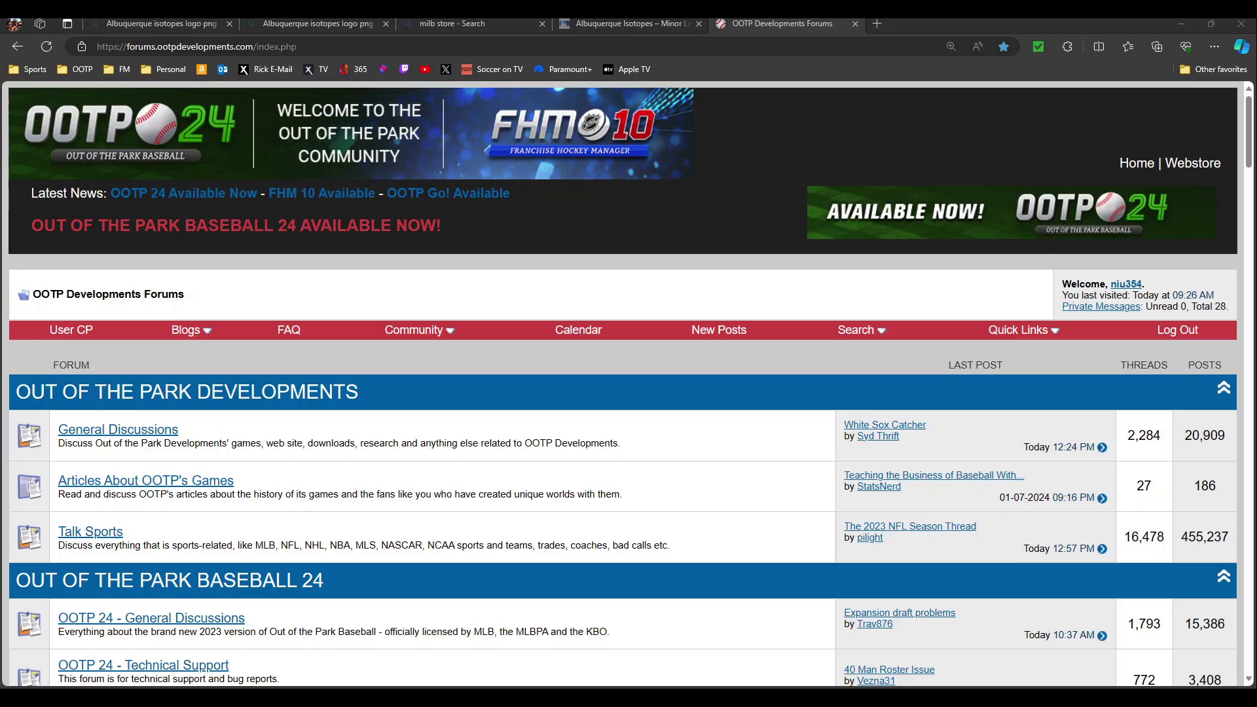
Browse into OOTP Mods - 3D Models and read through the 3D Stadiums sticky thread
scroll(629, 387, "down", 7)
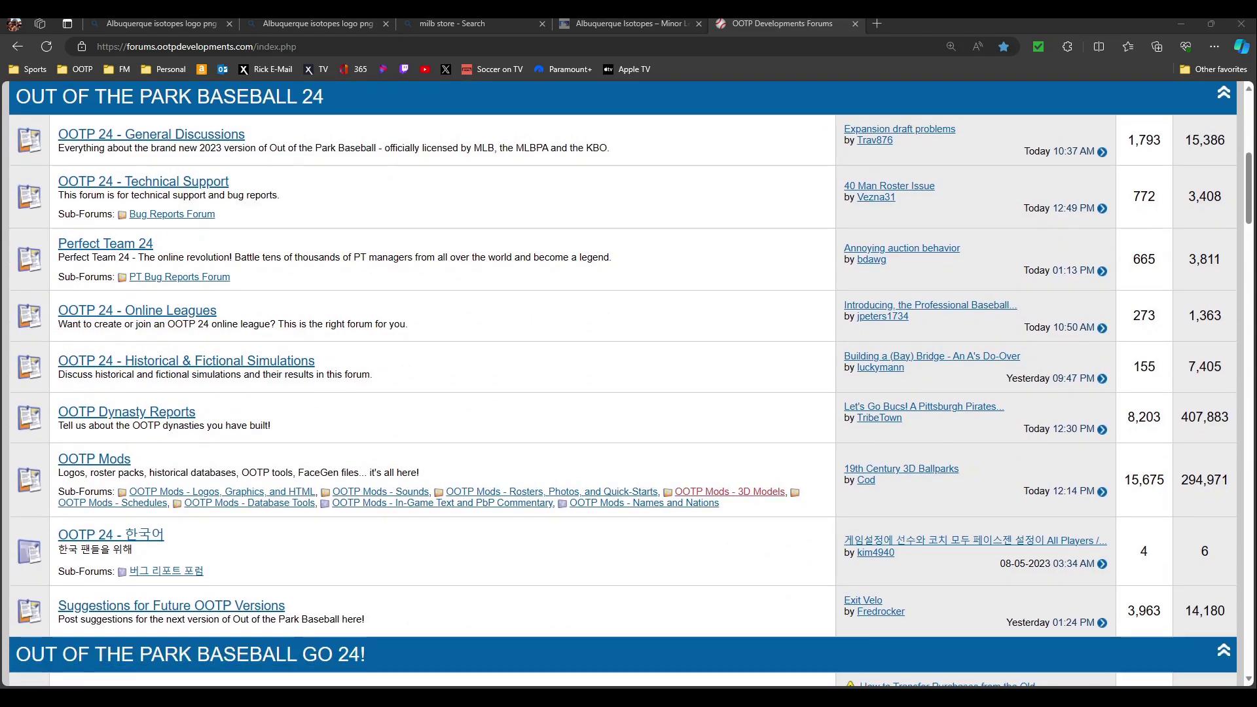
left_click(730, 492)
scroll(407, 332, "down", 4)
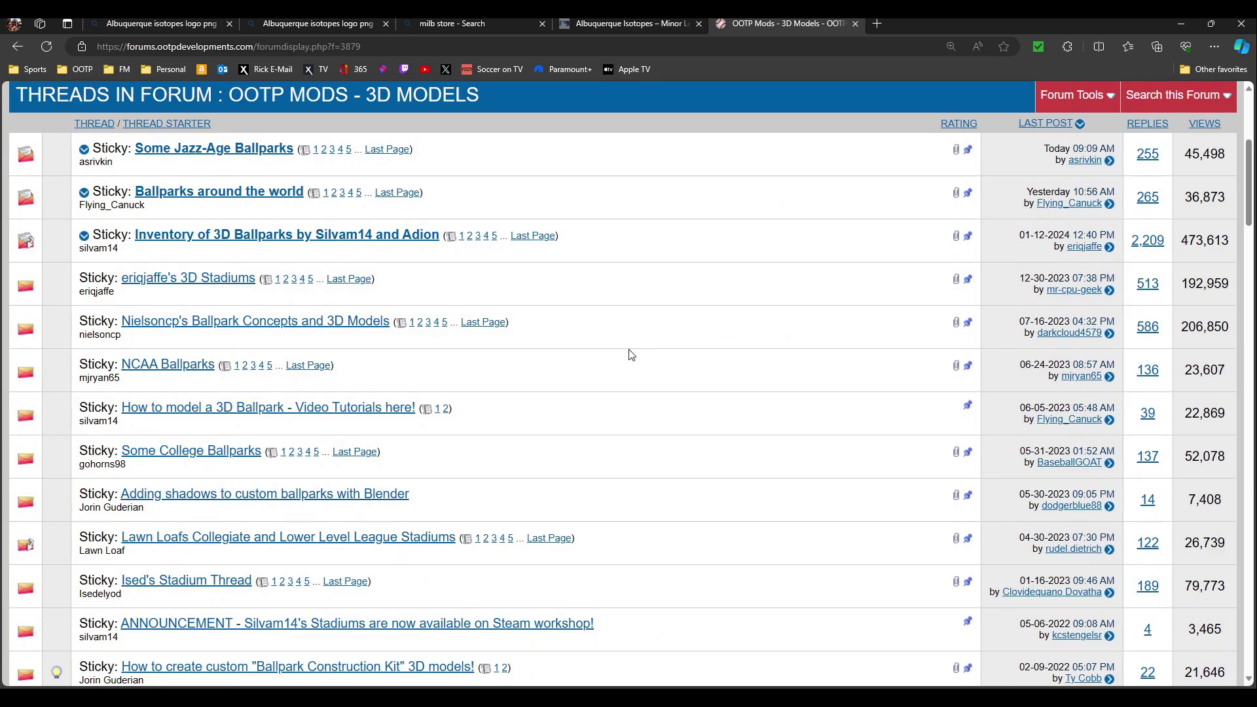
left_click(225, 286)
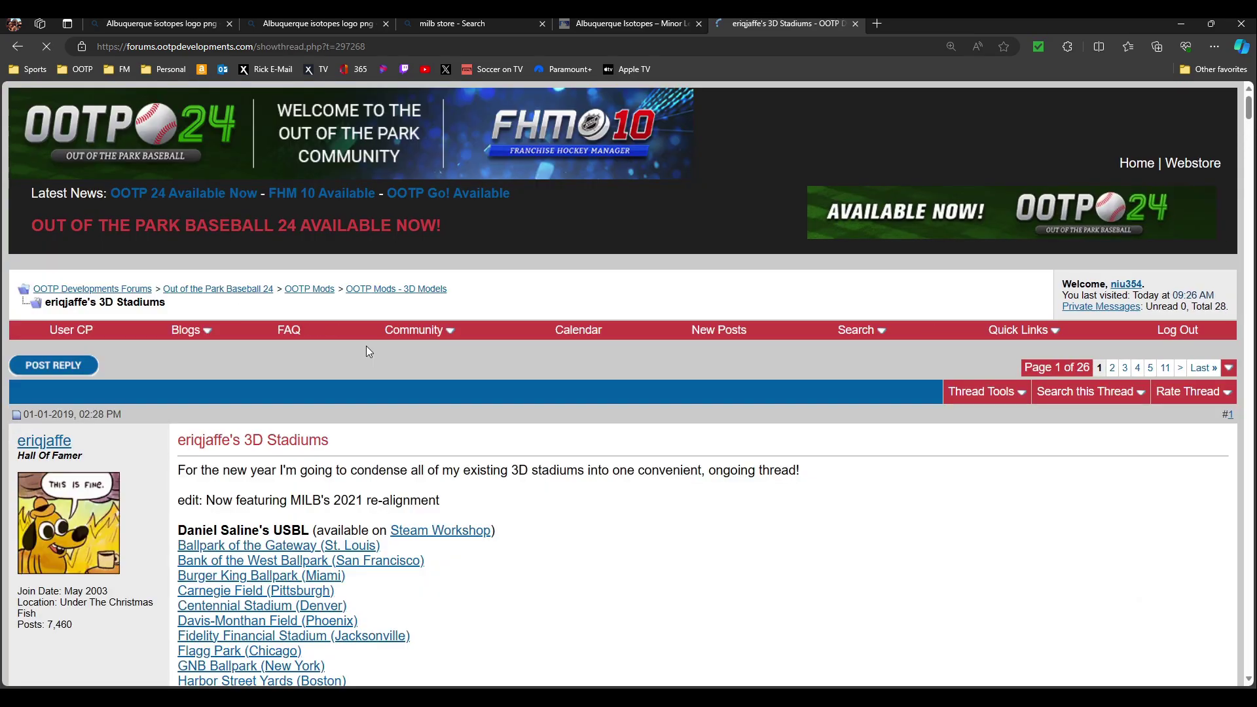
scroll(641, 429, "down", 3)
scroll(641, 429, "down", 8)
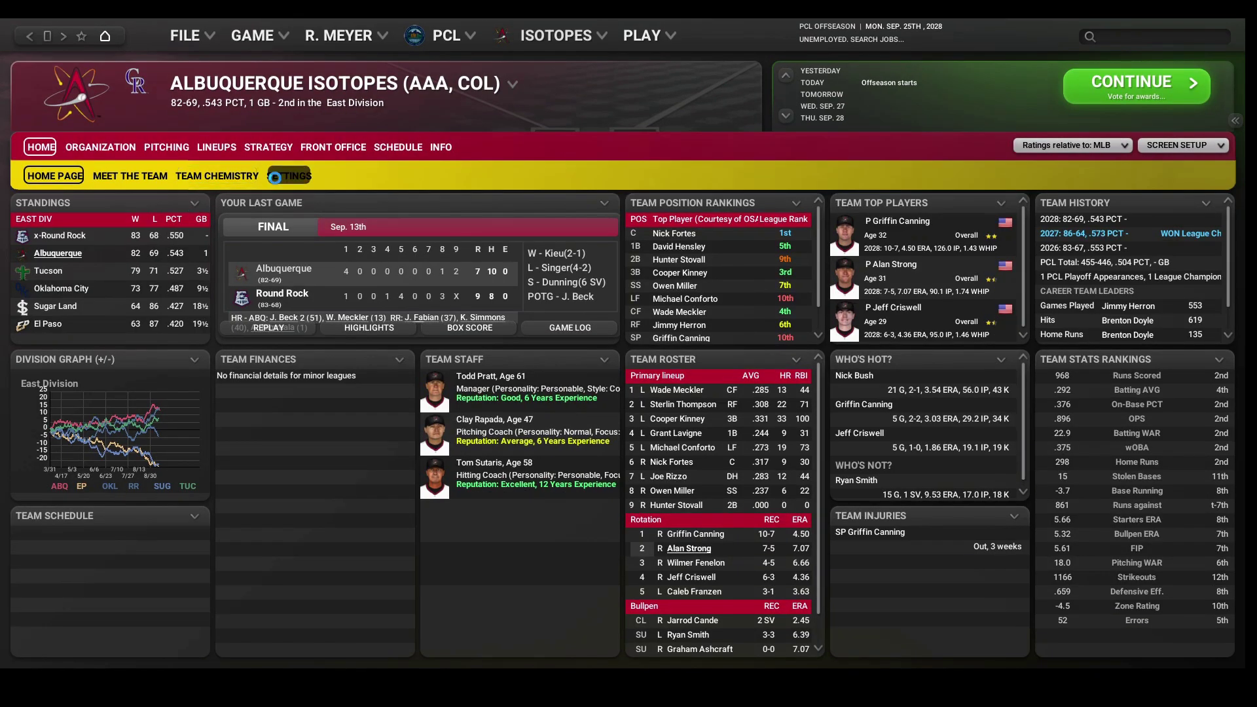
Open the ballpark editor's 3D MODEL view of Isotopes Park from team settings
left_click(299, 184)
left_click(1156, 178)
left_click(357, 148)
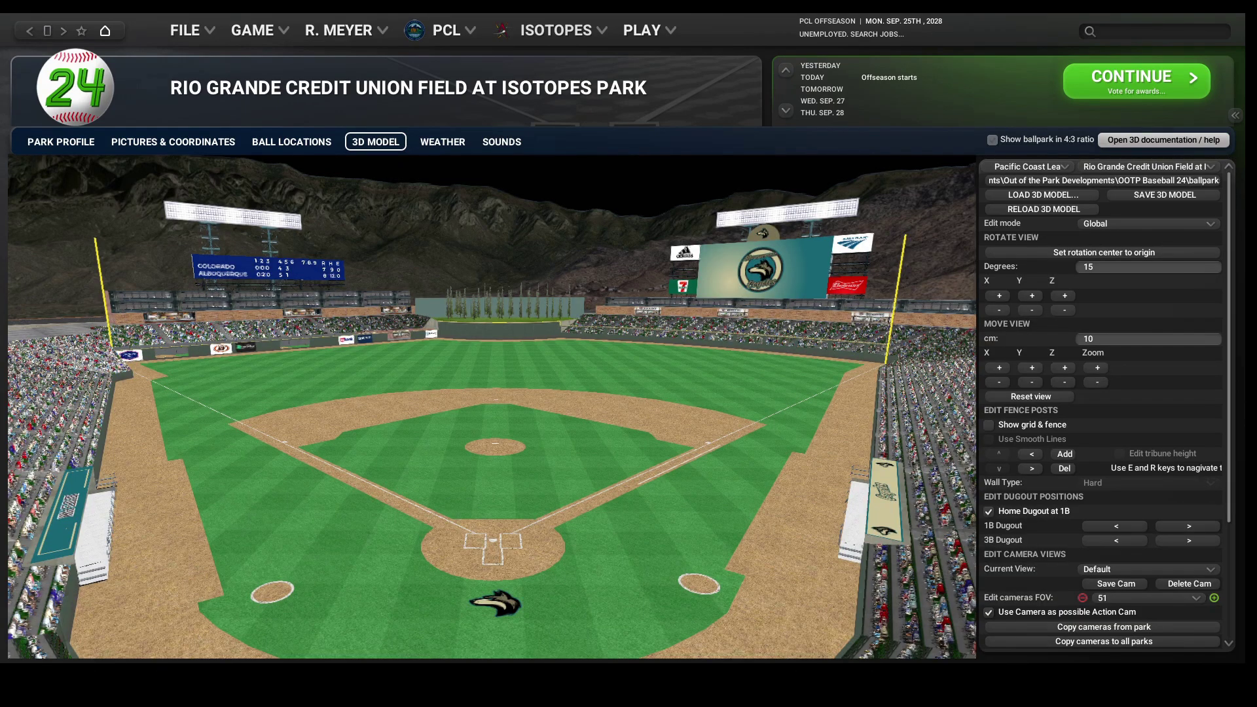
Rotate the 3D view between the left-field stands and right field to inspect the park
left_click_drag(288, 462, 612, 467)
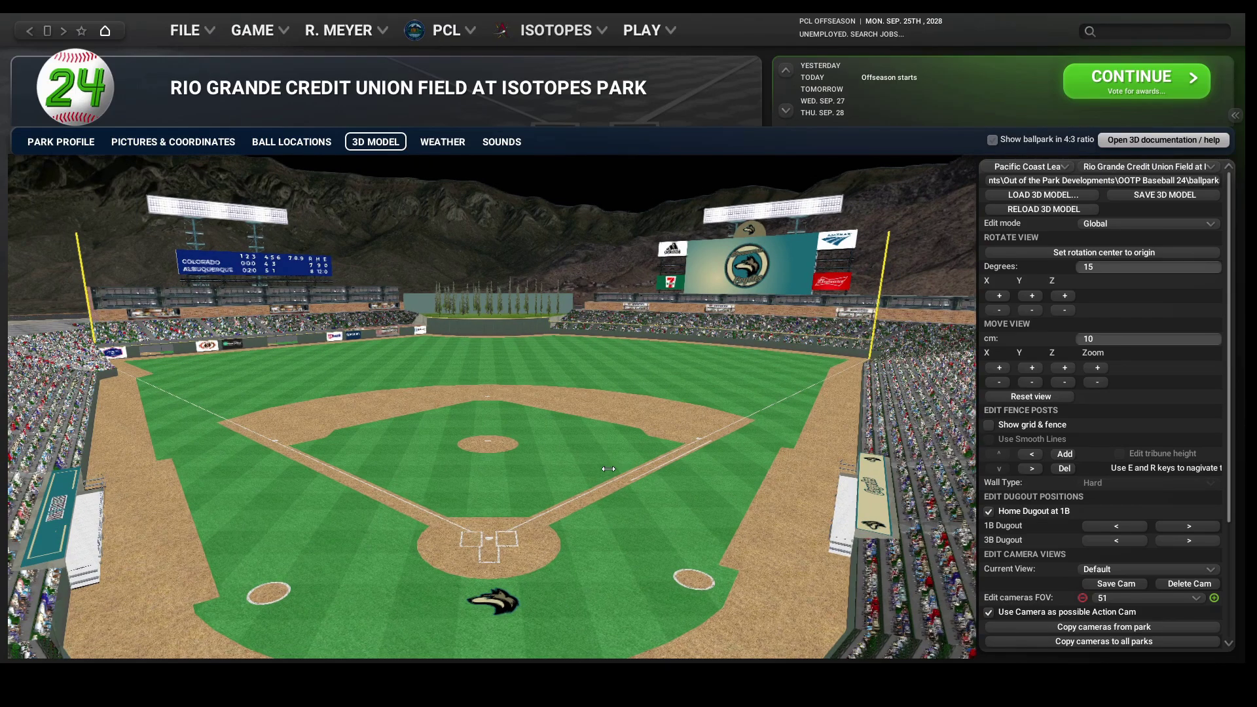
key("Left")
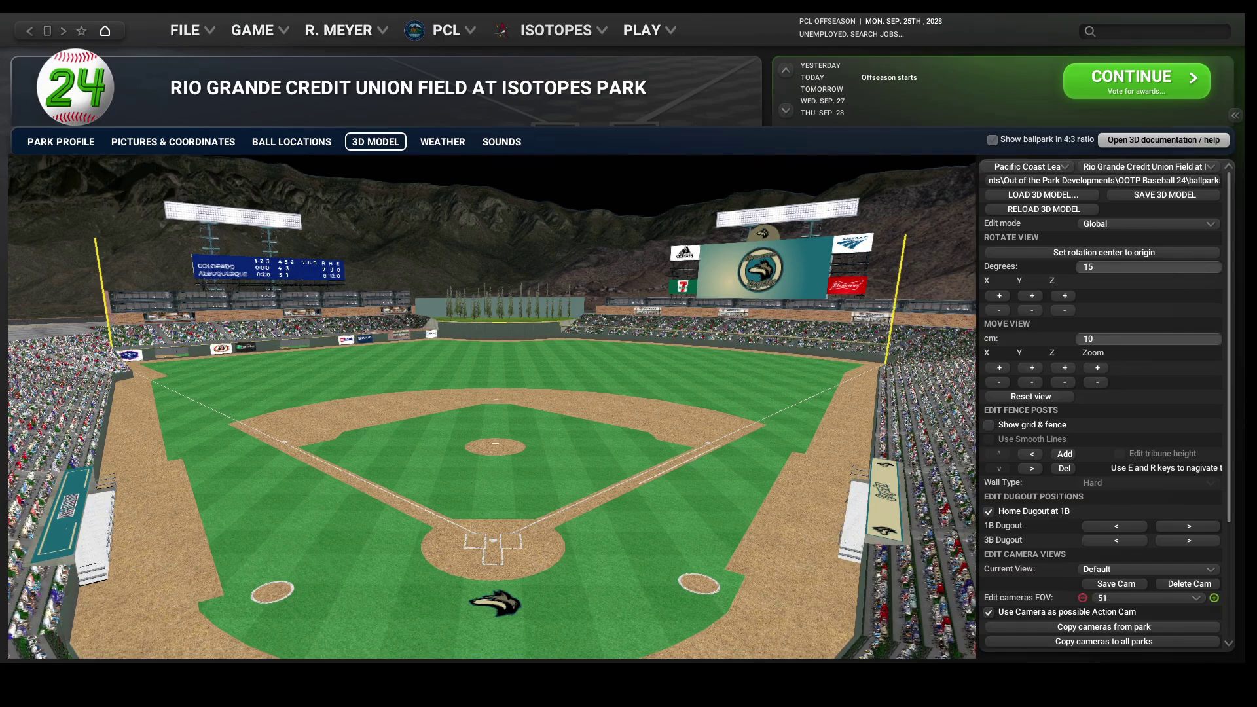
key("Left")
key("Left")
key("Left")
key("Left")
key("Left")
key("Left")
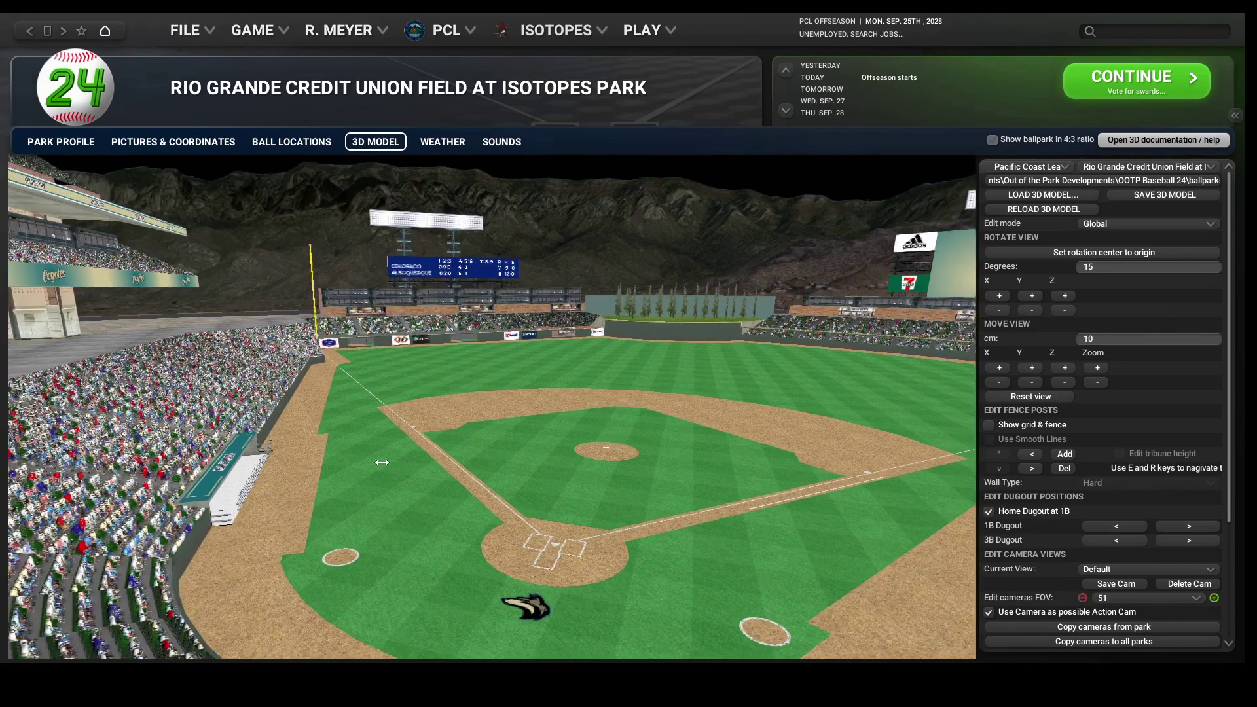
left_click_drag(347, 463, 543, 464)
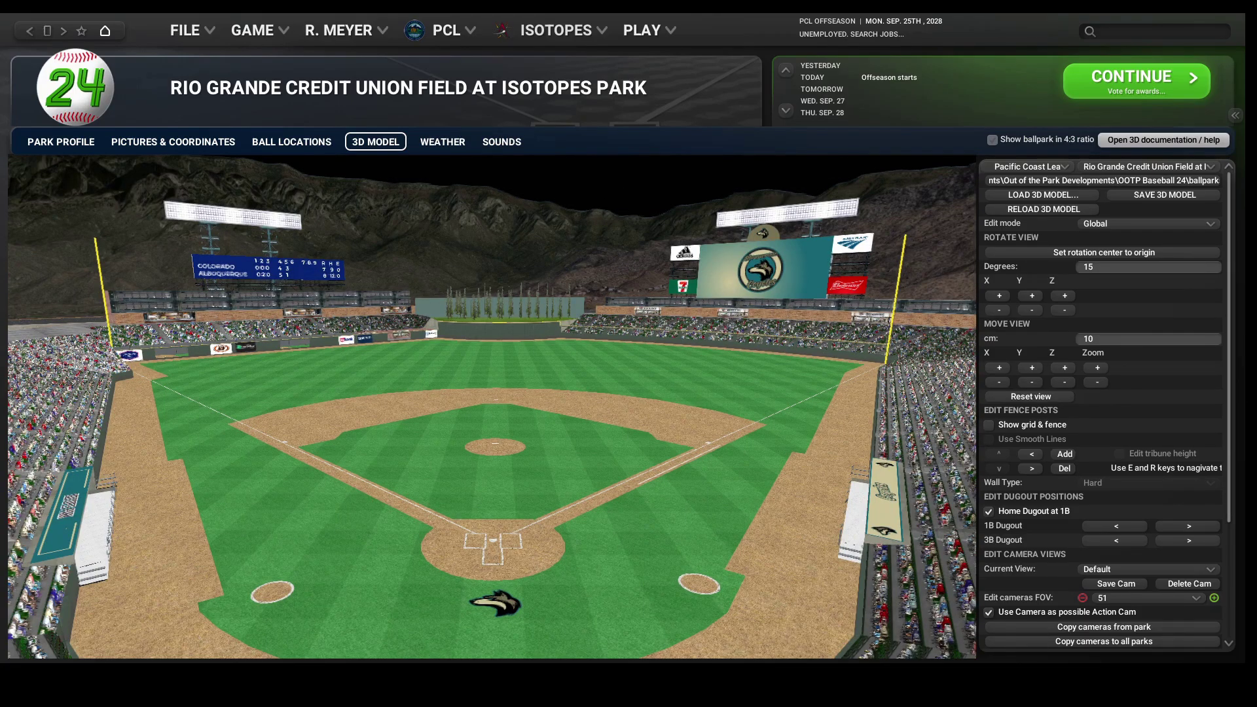
key("Left")
key("Left")
key("Left")
key("Left")
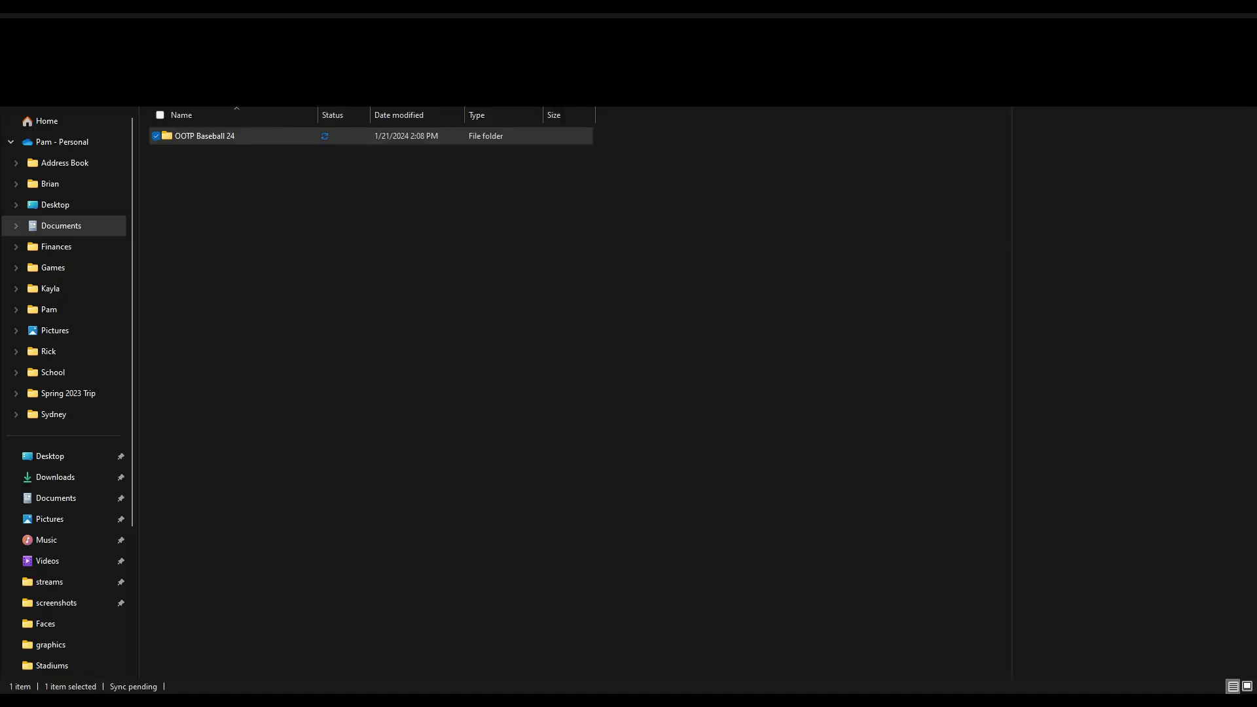
Navigate OOTP Baseball 24 > ballparks > models > Isotopes Park > Isotopes Park_Textures
double_click(192, 137)
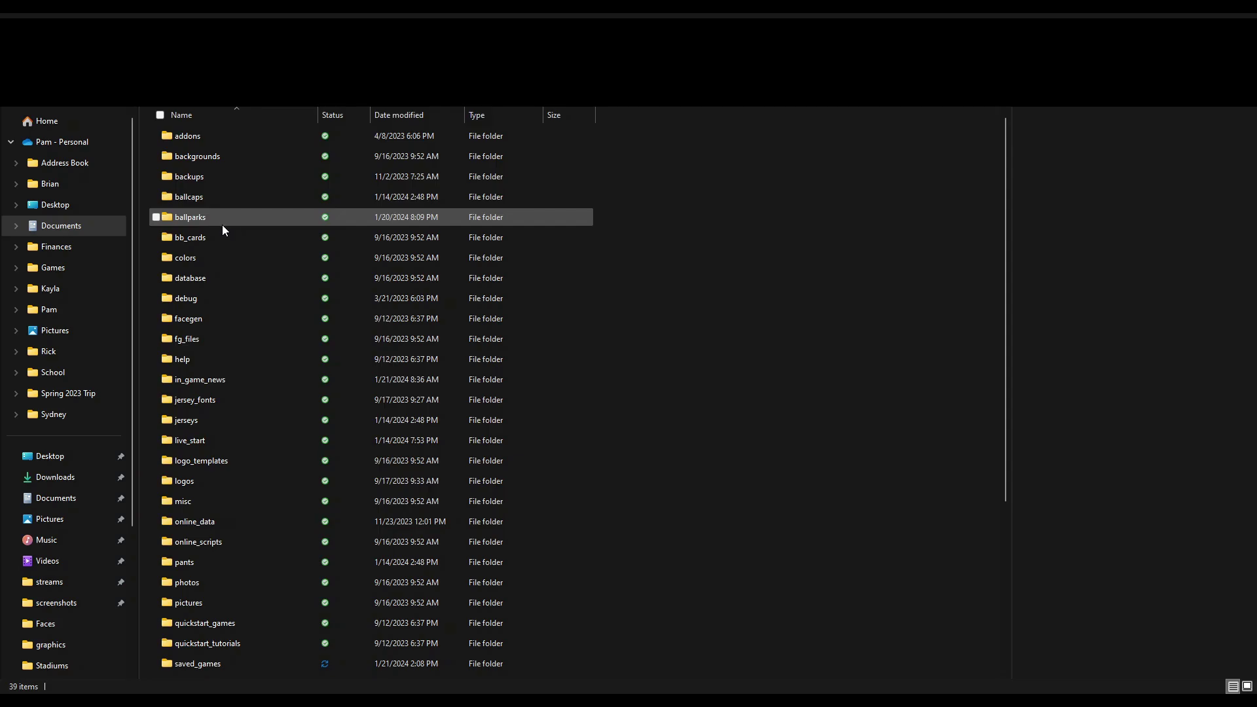
left_click(186, 216)
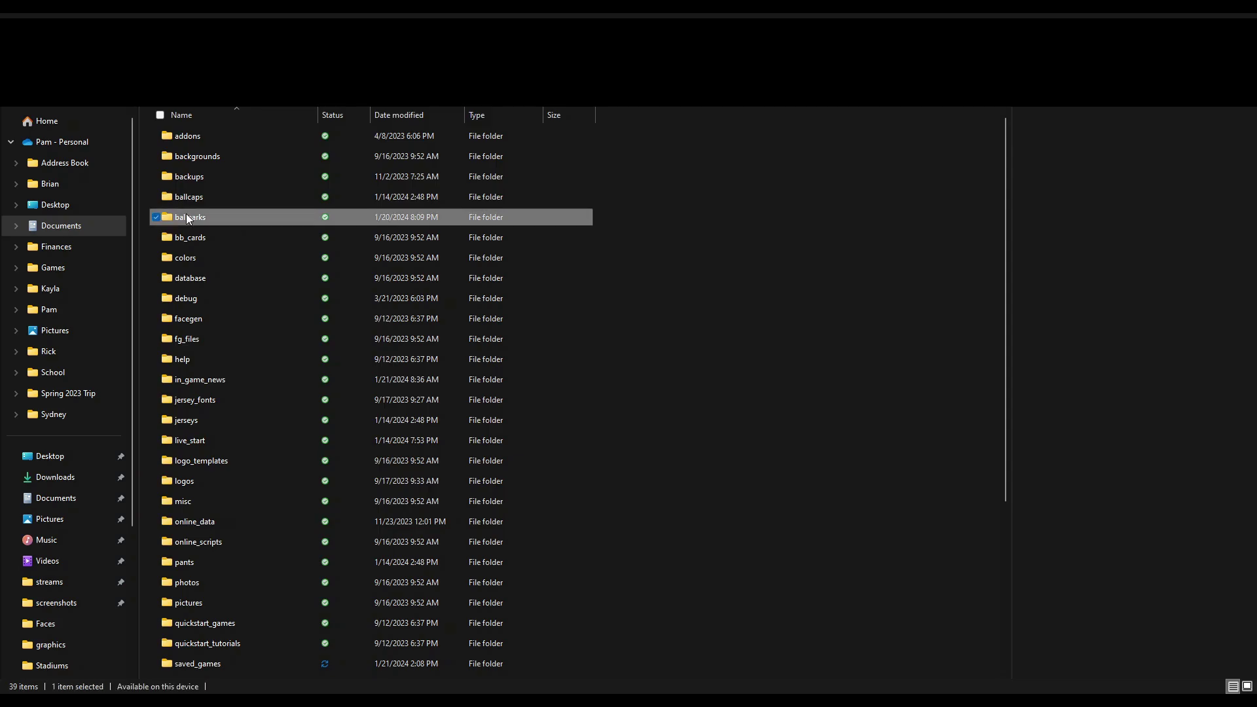
double_click(186, 216)
left_click(183, 151)
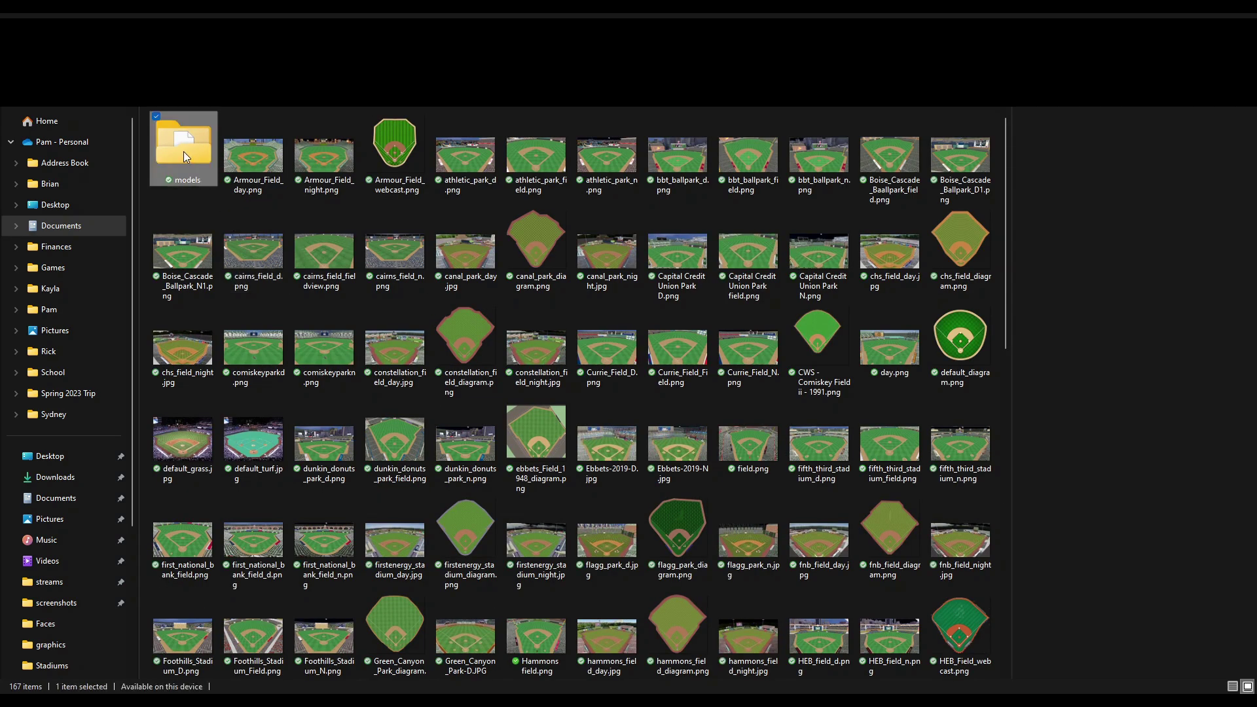
double_click(184, 151)
double_click(203, 155)
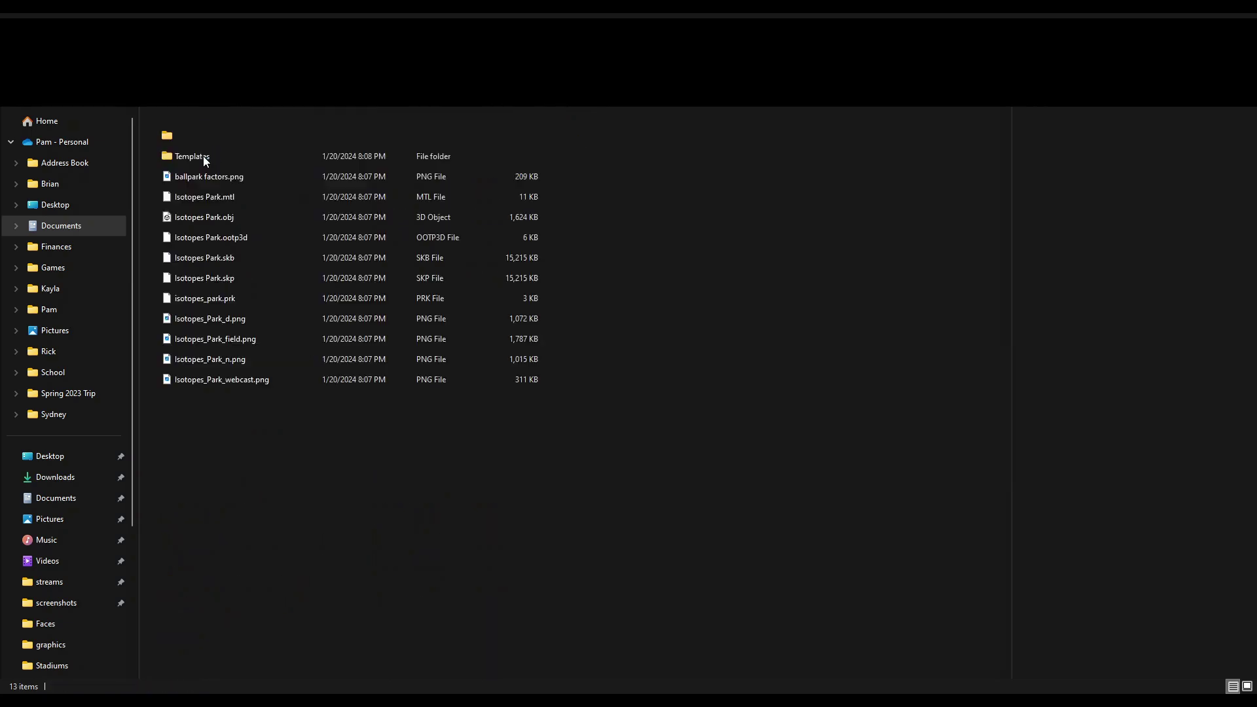
left_click(208, 137)
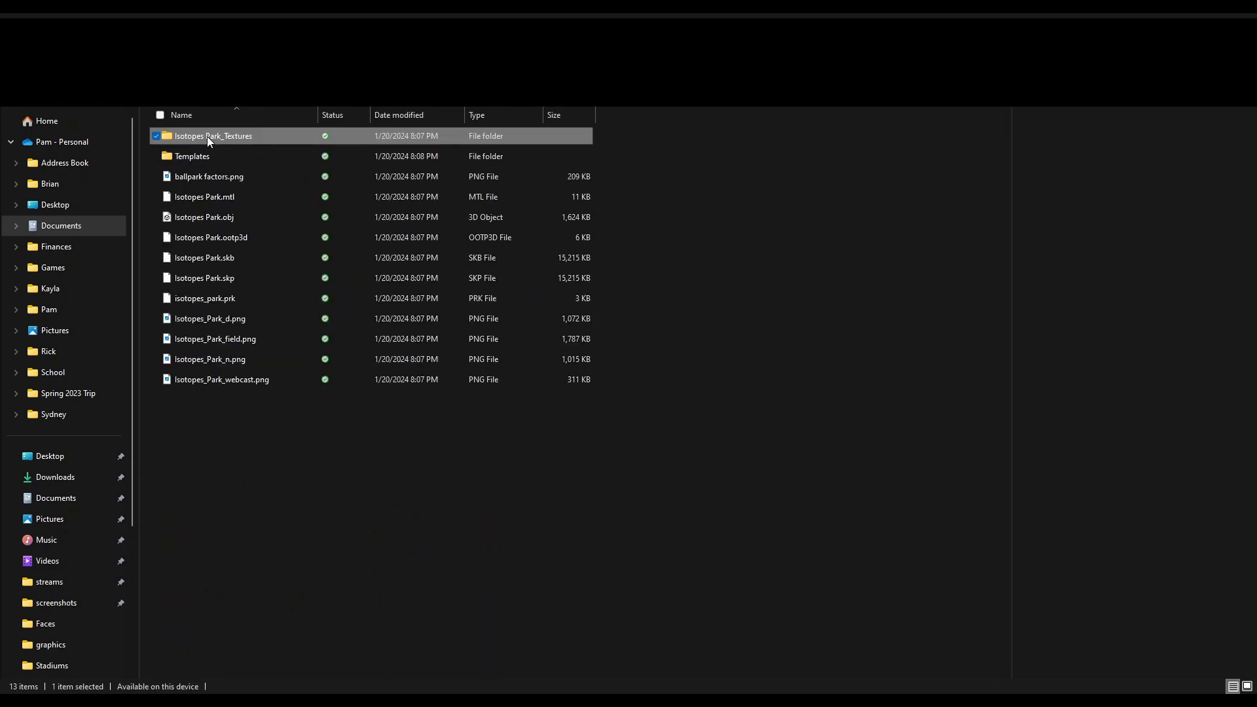
double_click(207, 136)
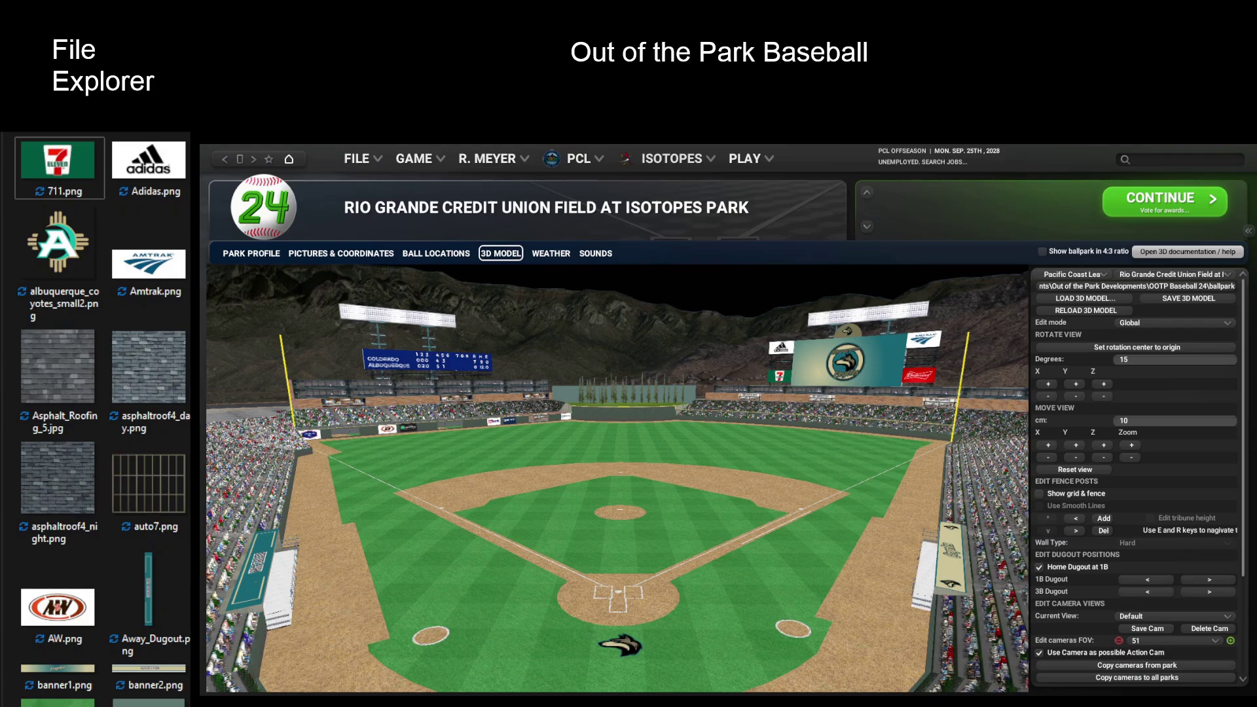
Scroll the texture thumbnails to locate field_logo.png, the 300 x 300 wolf-head logo
scroll(102, 419, "down", 8)
scroll(101, 419, "down", 10)
scroll(101, 419, "down", 10)
scroll(101, 419, "down", 10)
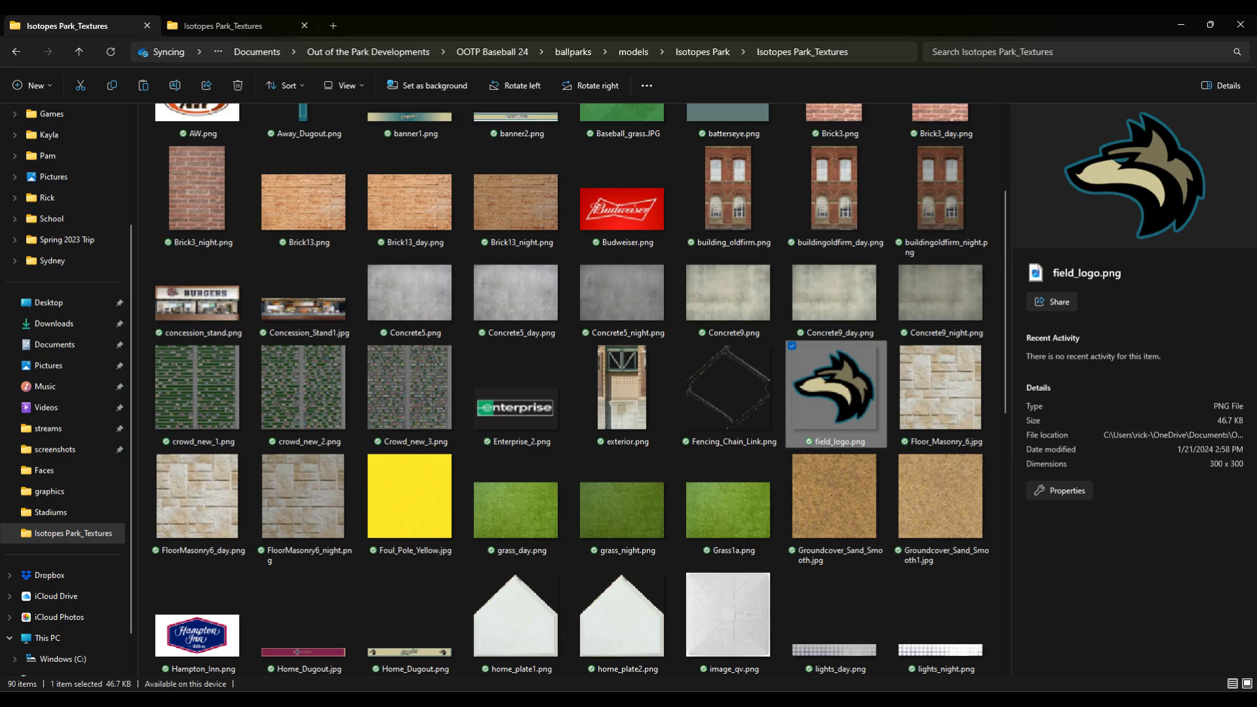
key("alt+Tab")
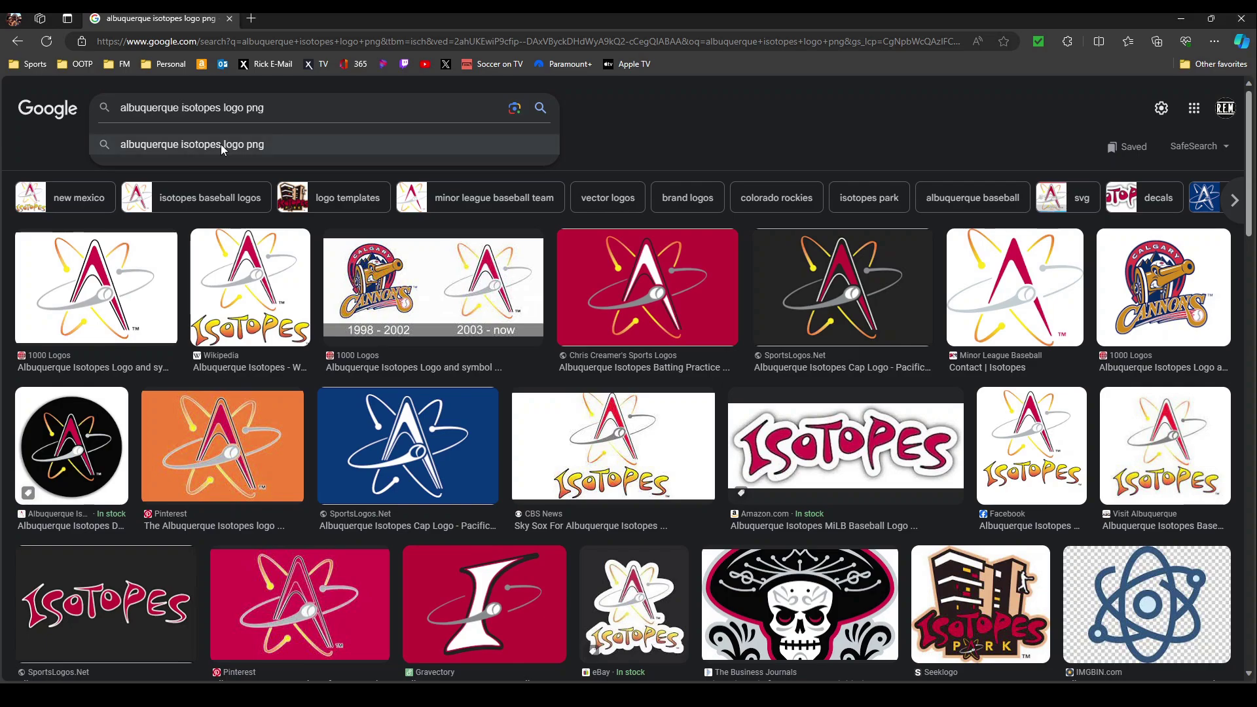
Save the Wikipedia Isotopes logo over field_logo.png in Isotopes Park_Textures, confirming the replace
left_click(222, 145)
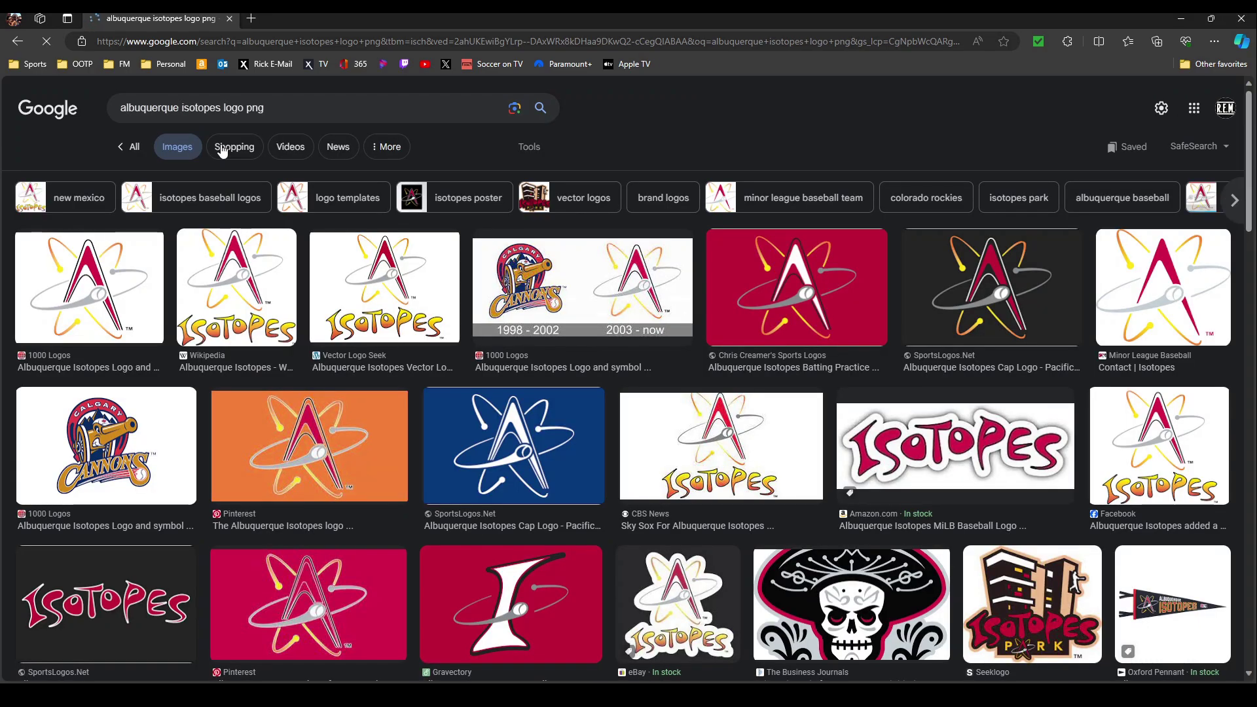
left_click(224, 309)
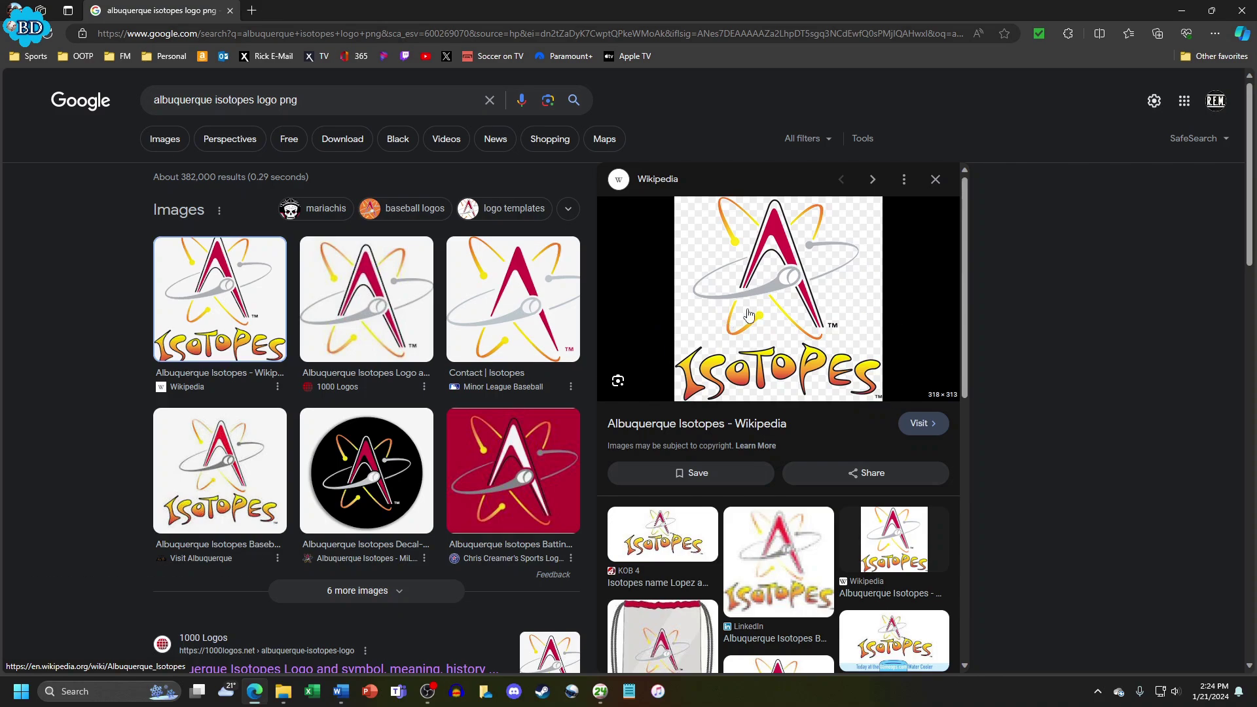
right_click(749, 313)
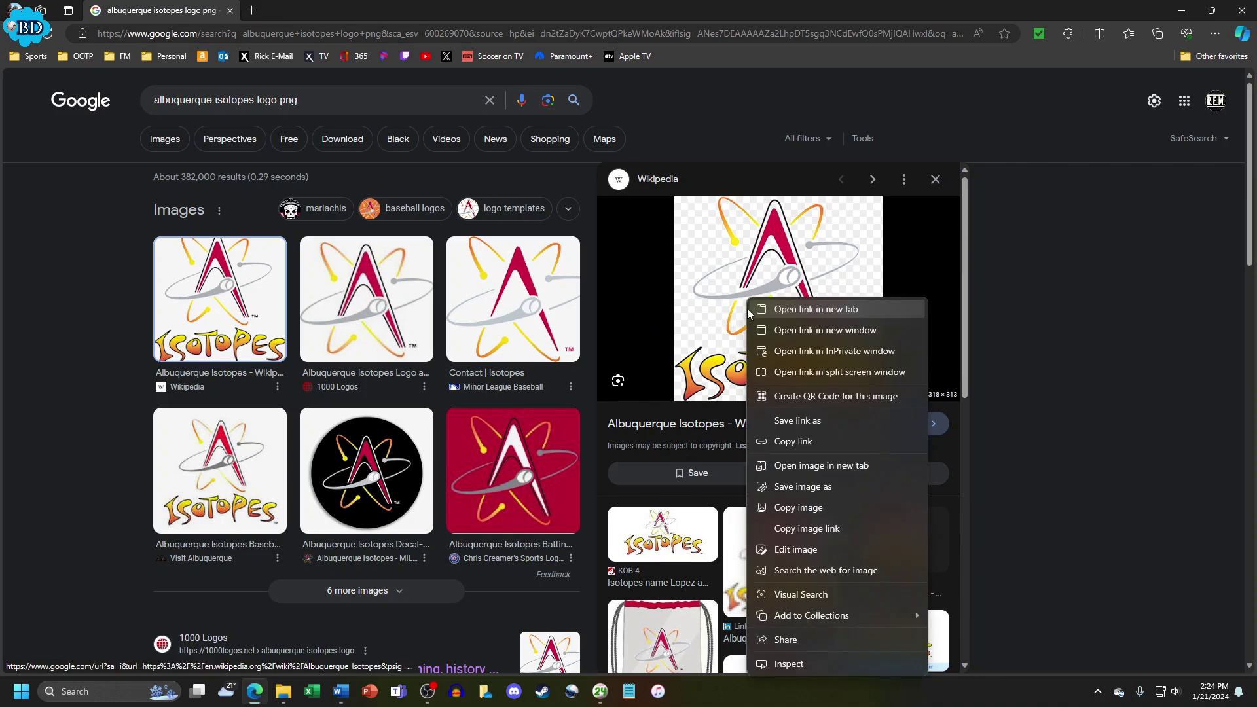
left_click(796, 485)
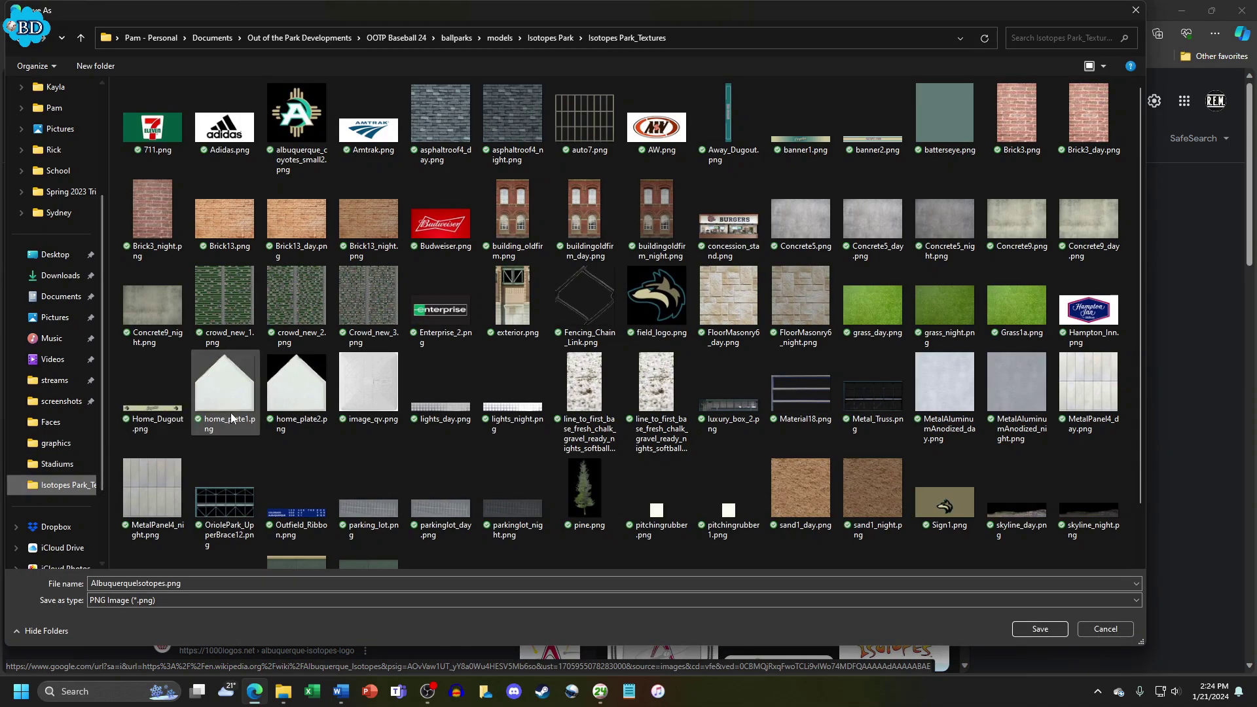
left_click(646, 300)
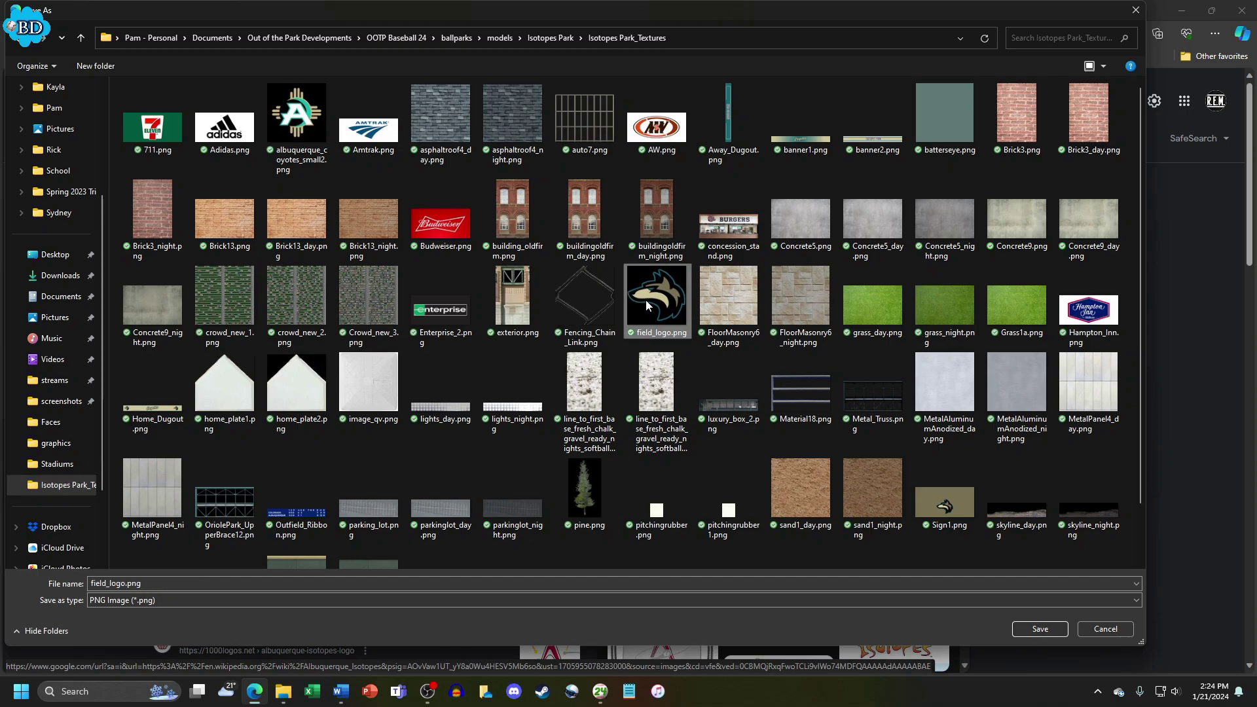
left_click(1052, 634)
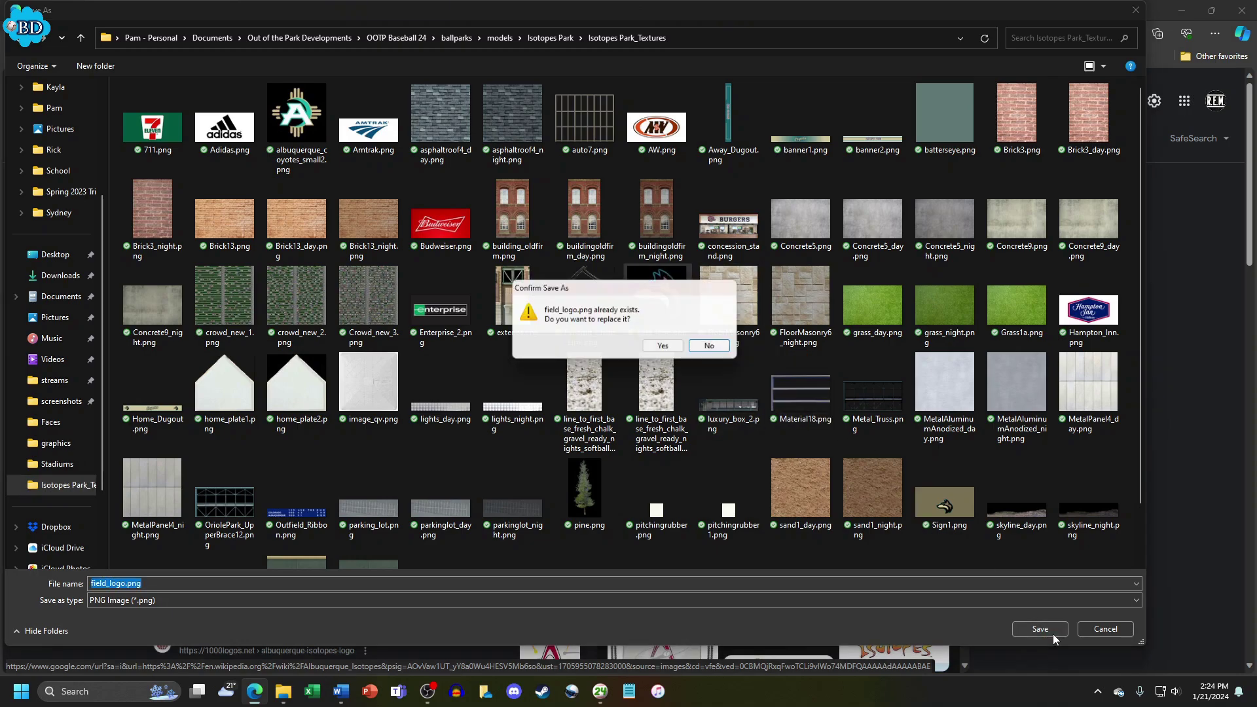
left_click(665, 349)
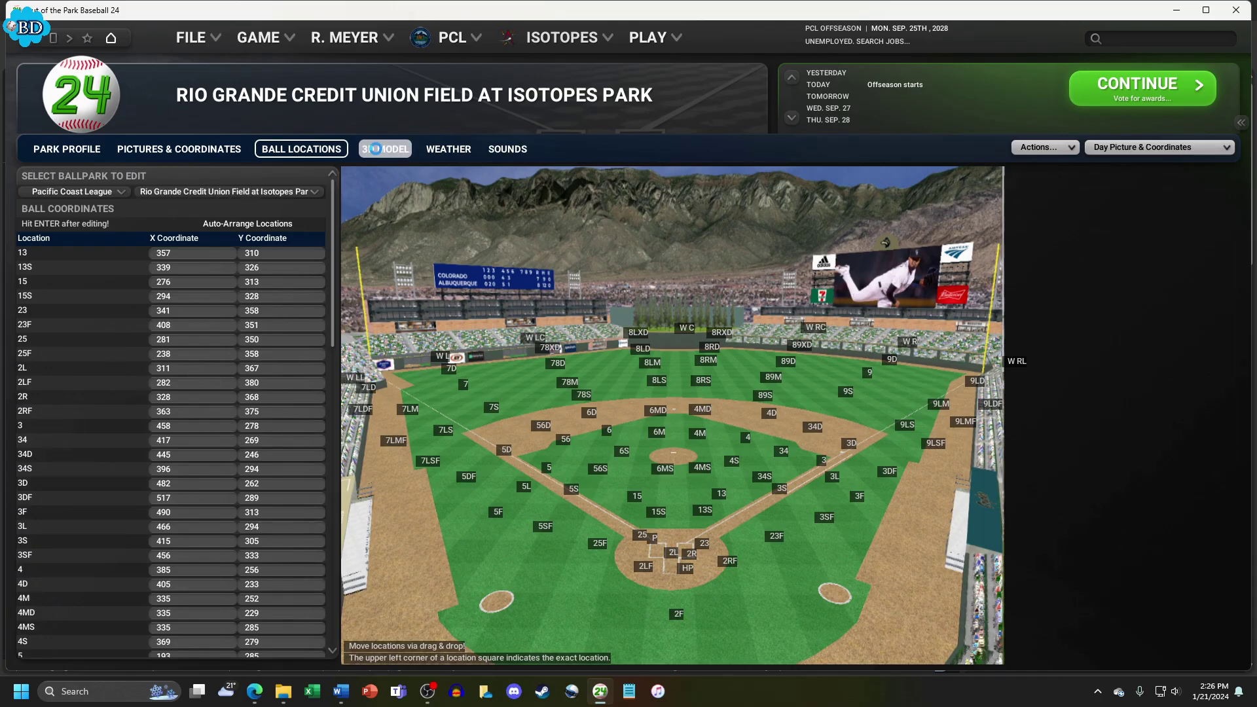
Return to Isotopes Park's 3D MODEL view in the ballpark editor
left_click(375, 148)
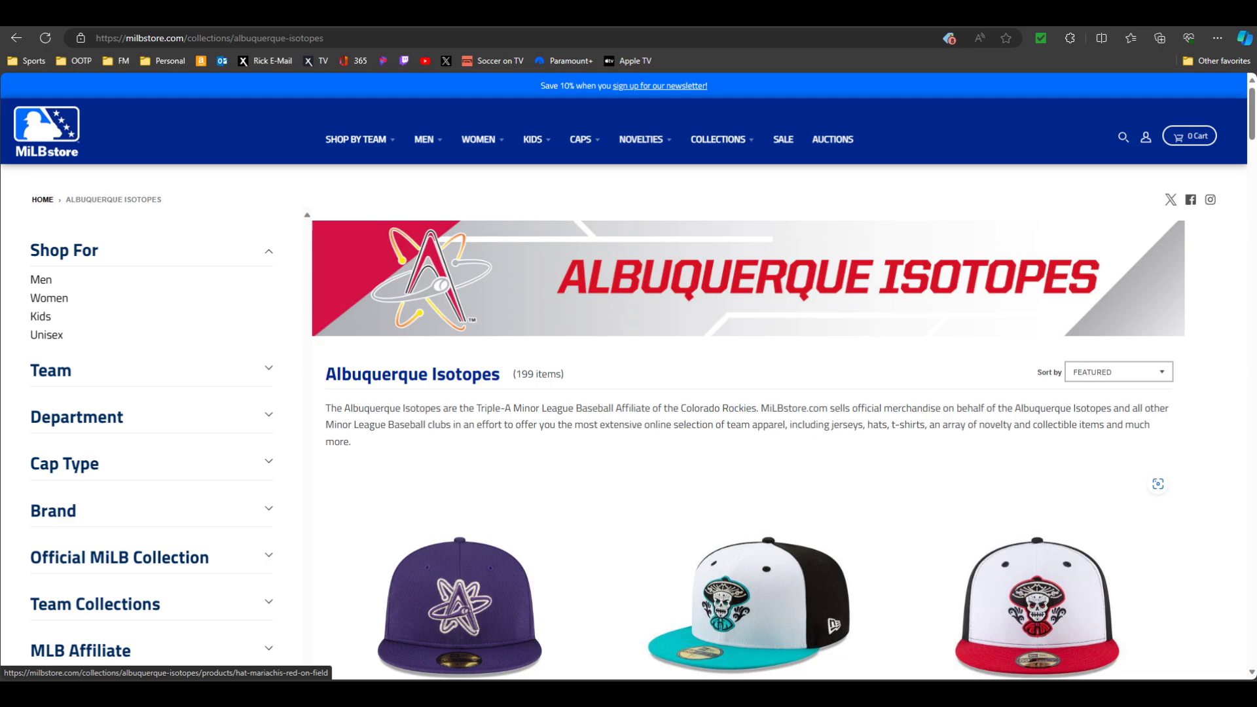
Copy the store's Isotopes banner into PowerPoint as a picture, rotated left 90°
right_click(718, 292)
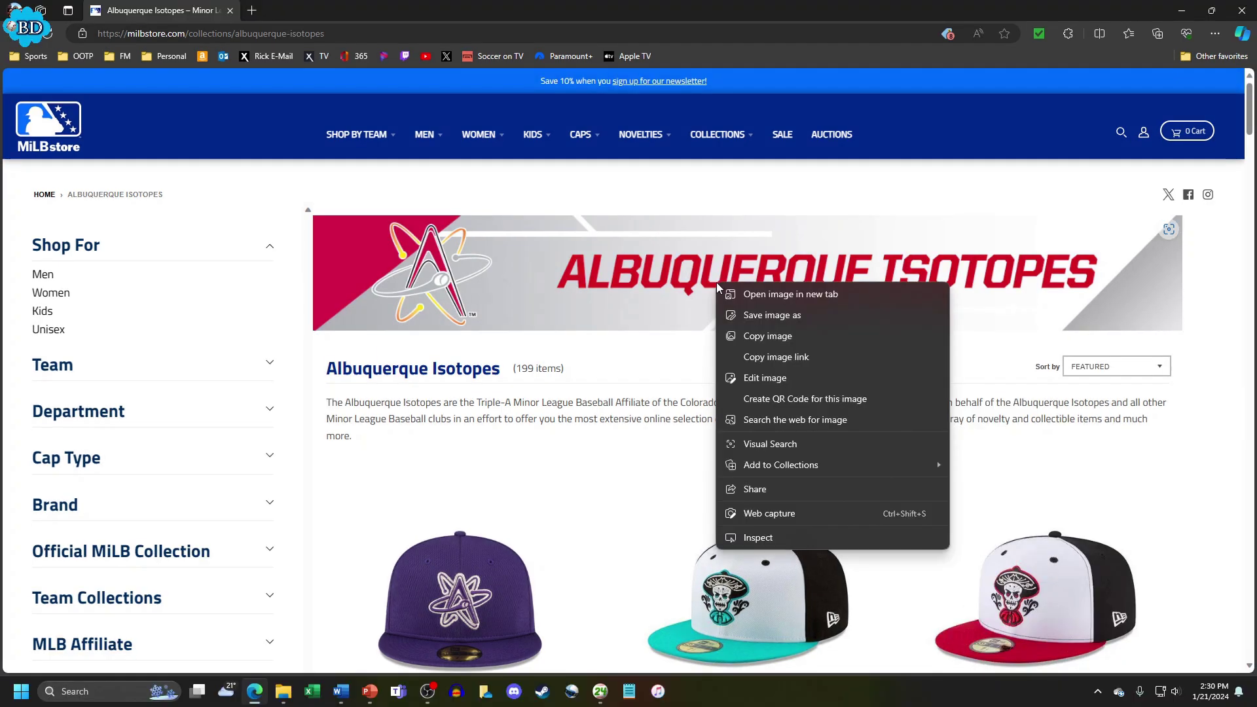
left_click(757, 336)
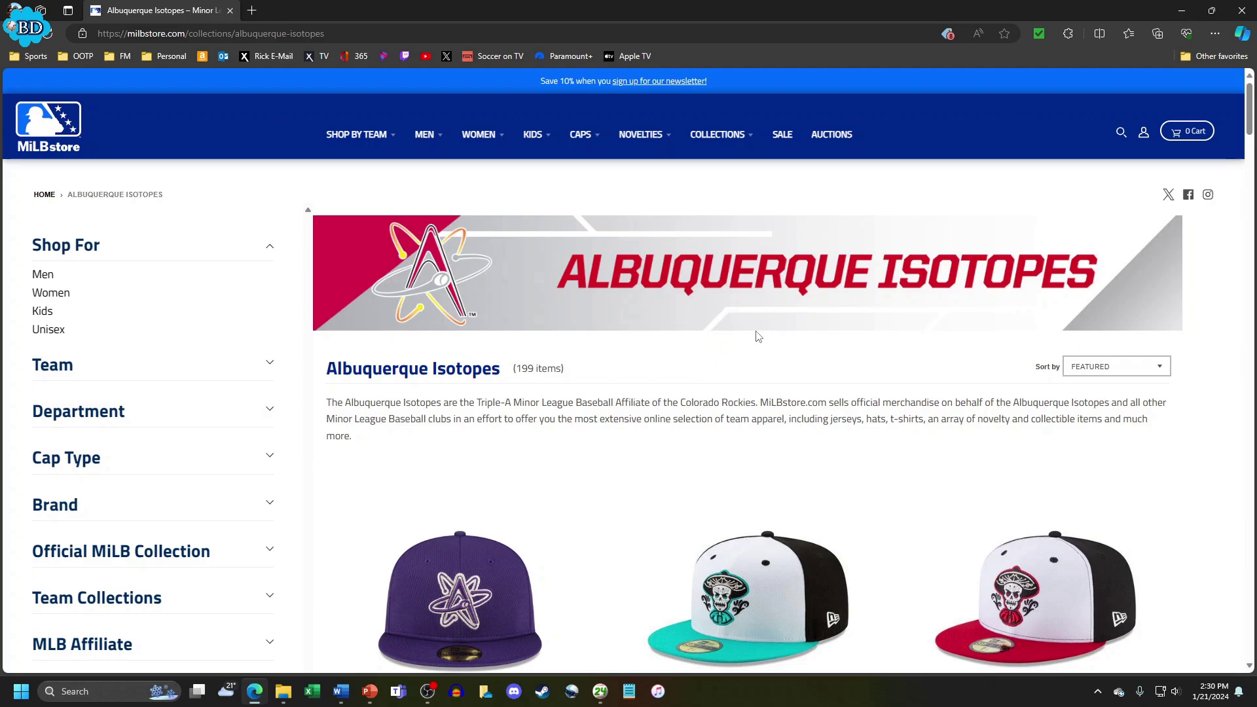
key("alt+Tab")
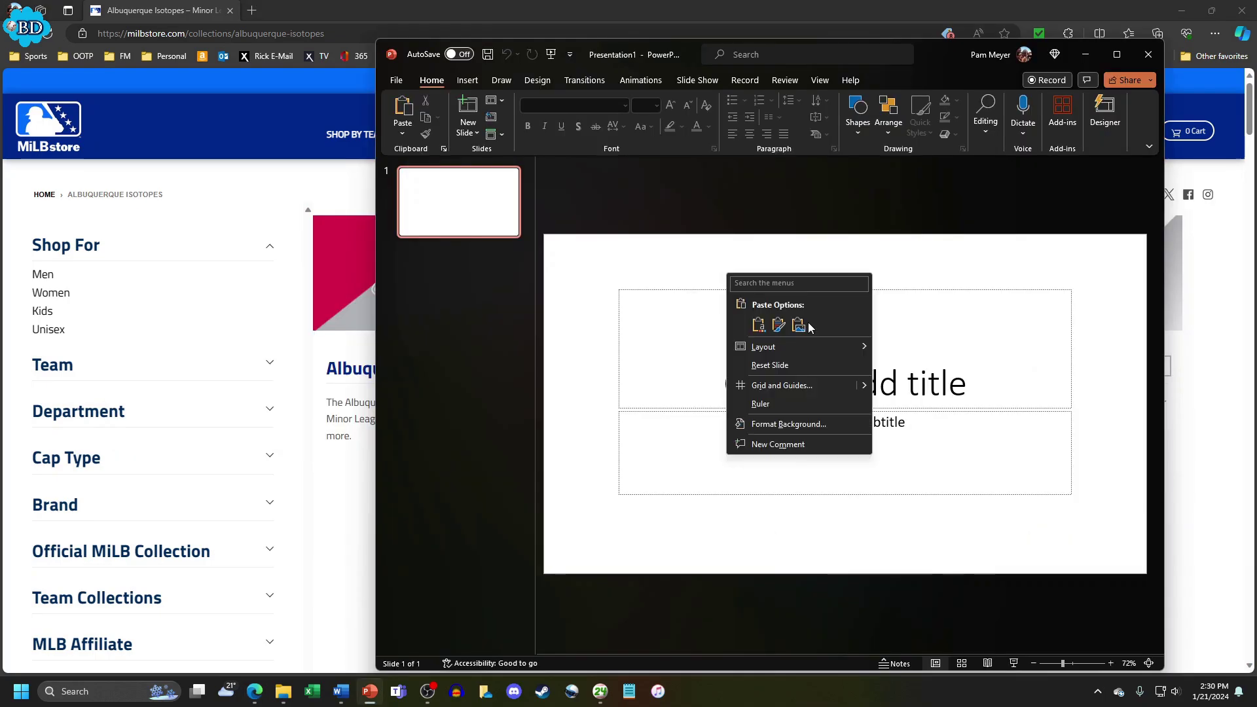
left_click(800, 326)
left_click(889, 115)
mouse_move(910, 365)
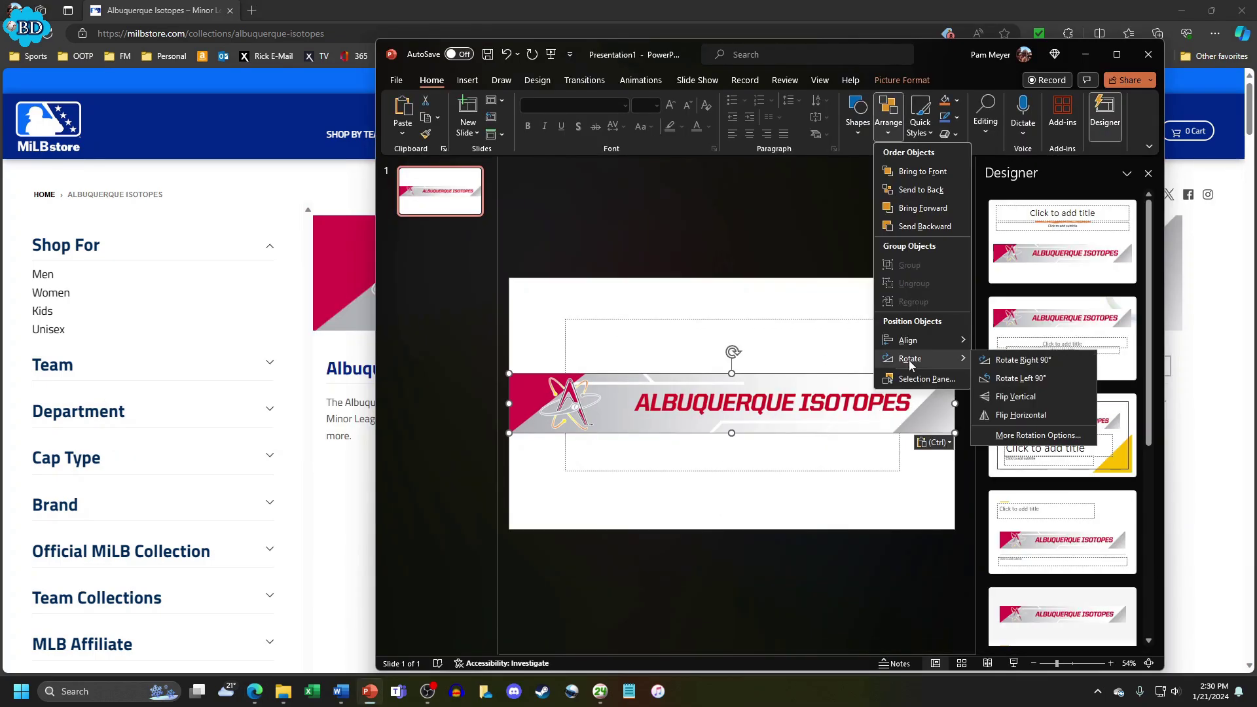
left_click(1003, 381)
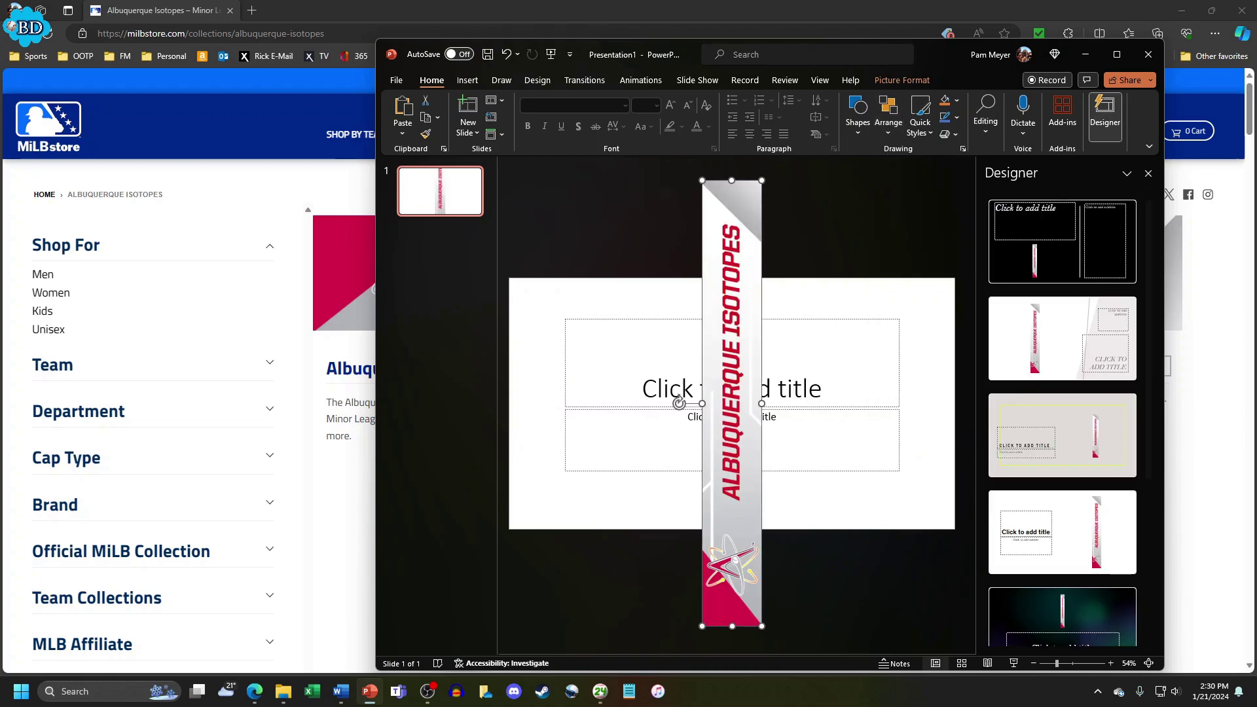
Save the rotated banner as Away_Dugout.png in the Isotopes Park_Textures folder
right_click(731, 324)
left_click(776, 549)
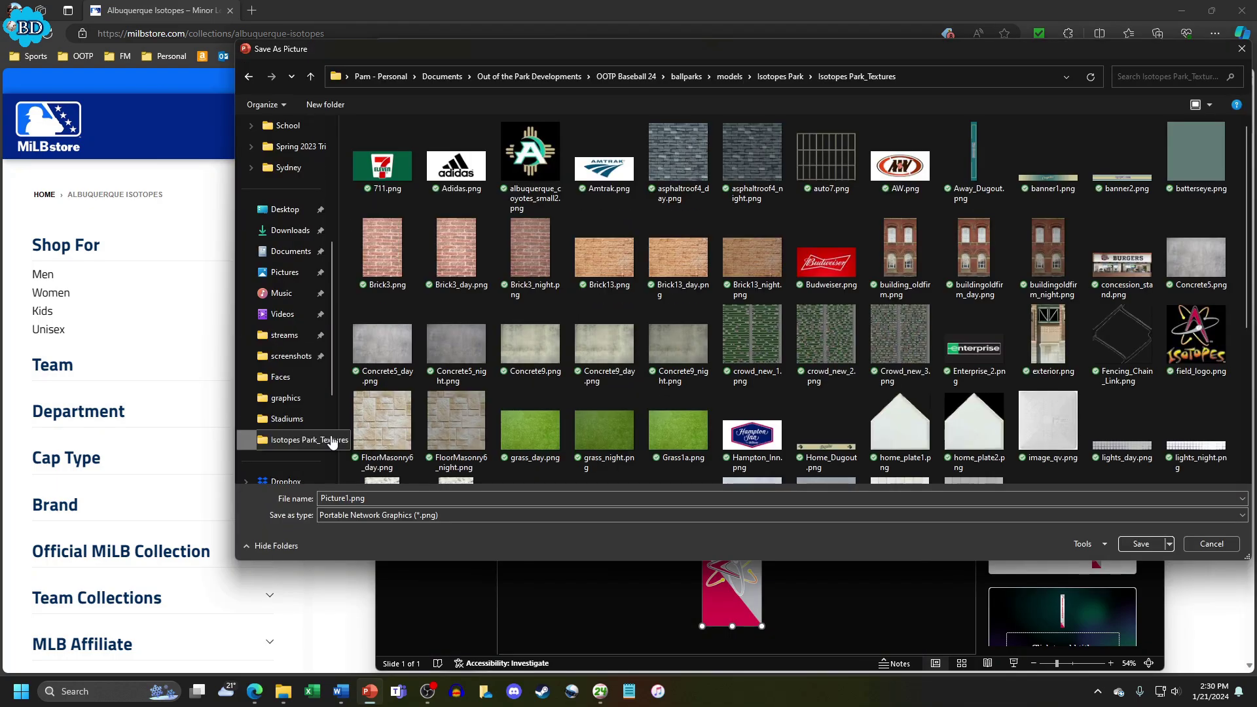
left_click(333, 442)
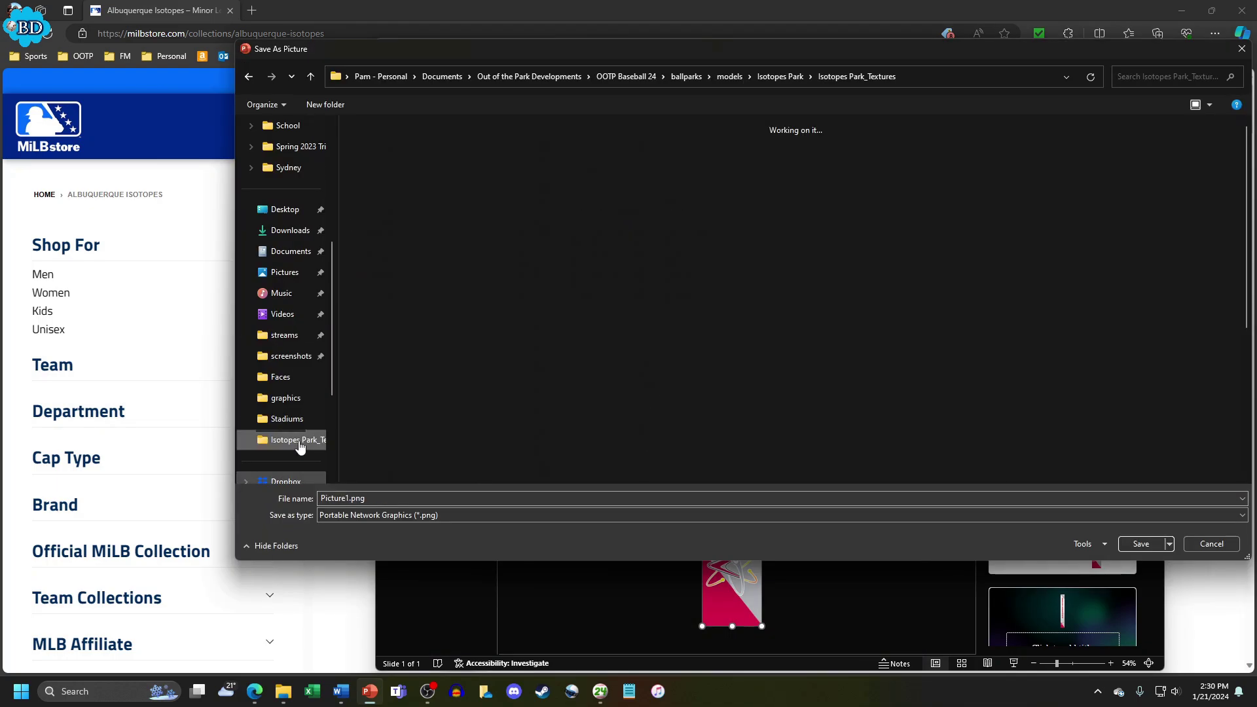
left_click(971, 170)
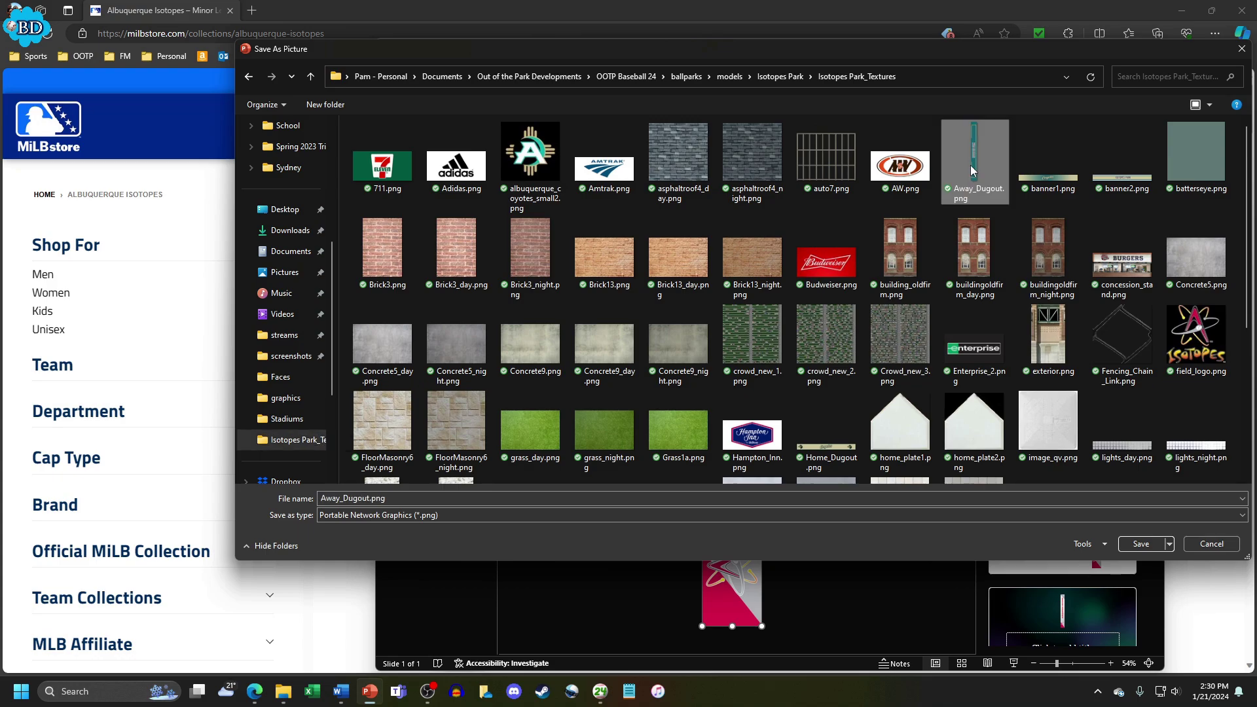
left_click(332, 443)
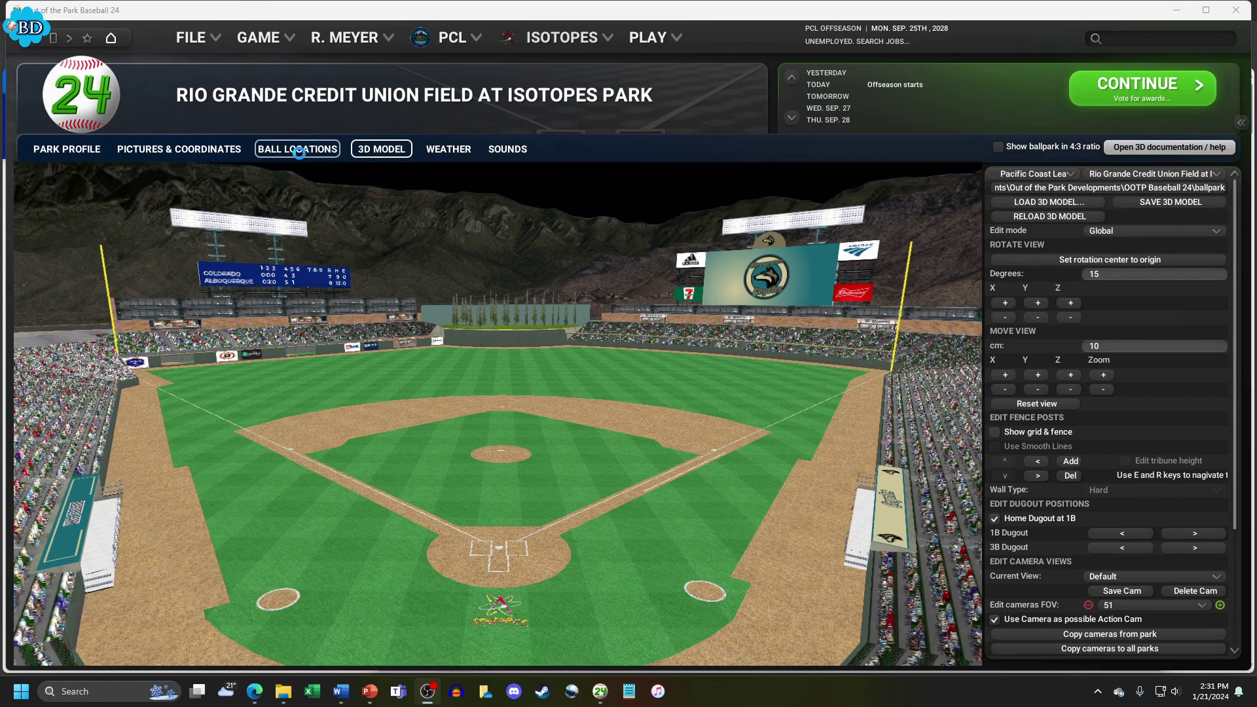
left_click(299, 152)
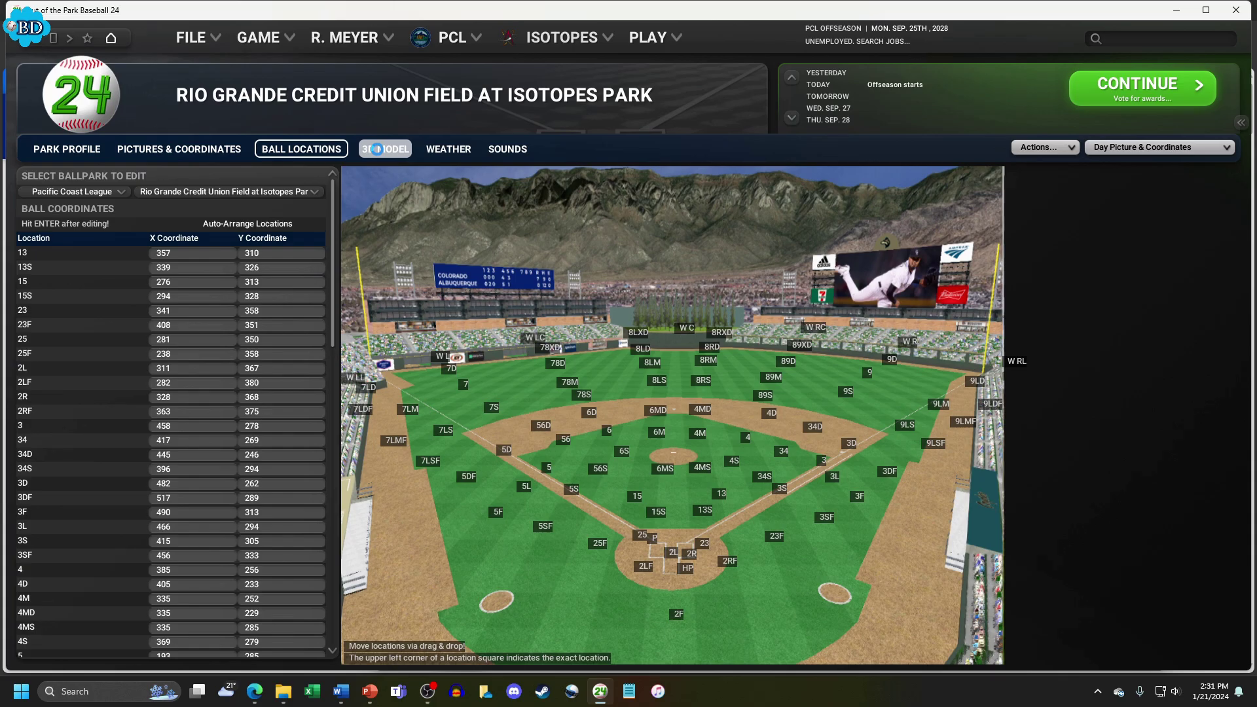
Show Isotopes Park's 3D model from the CF Close camera to check the new logo
left_click(378, 150)
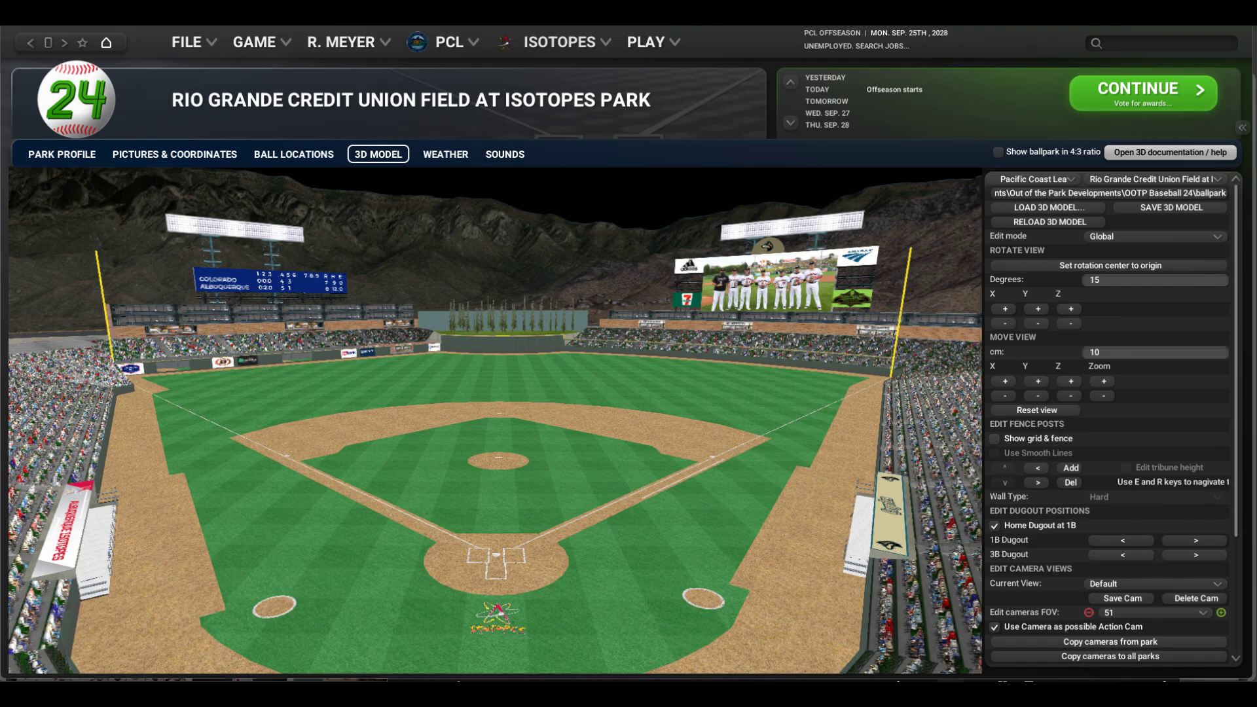
key("Down")
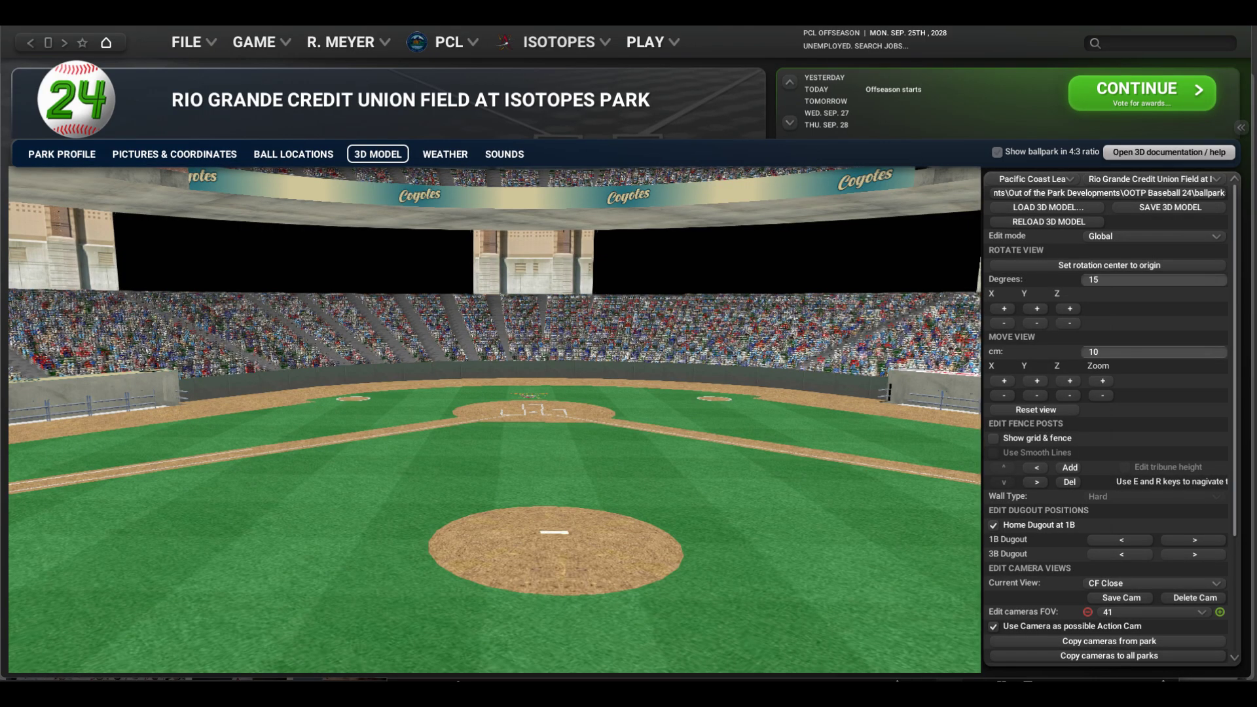